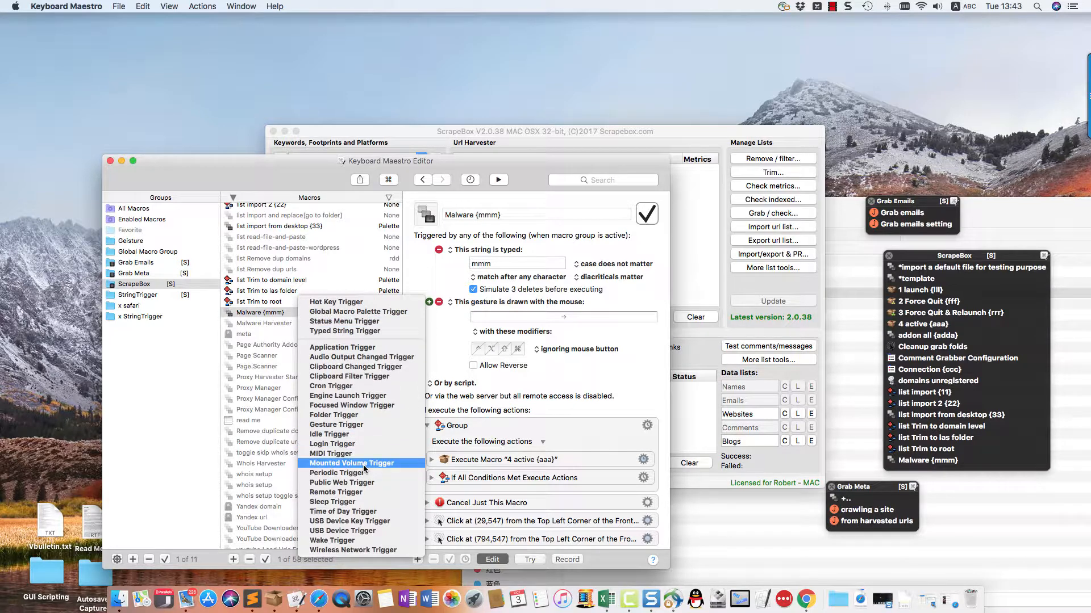
- Try to record a rightward stroke as the mouse gesture trigger of the Malware {mmm} macro
click(457, 356)
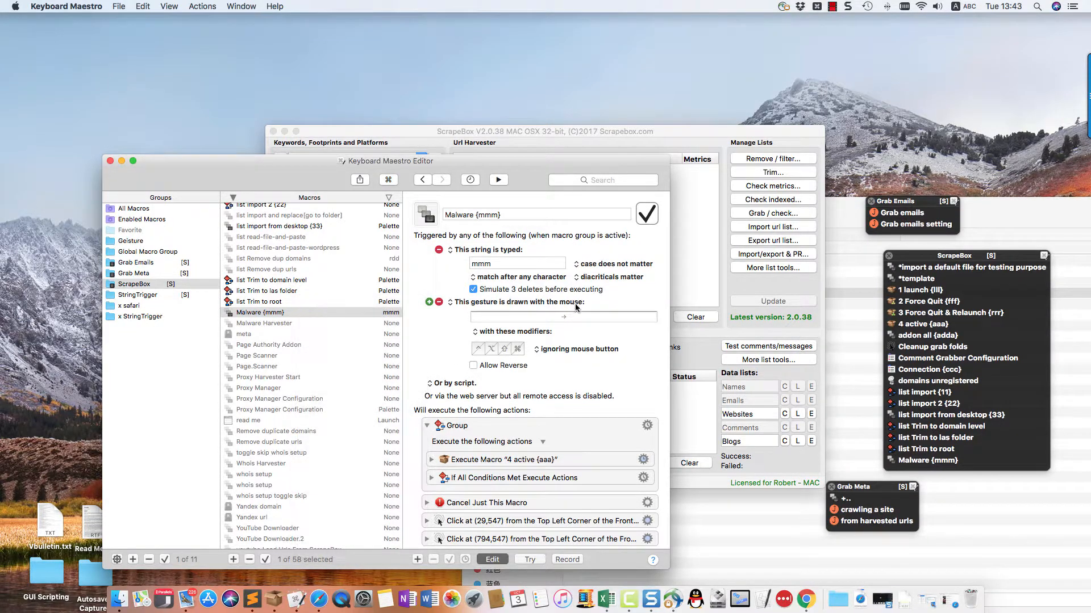
click(565, 319)
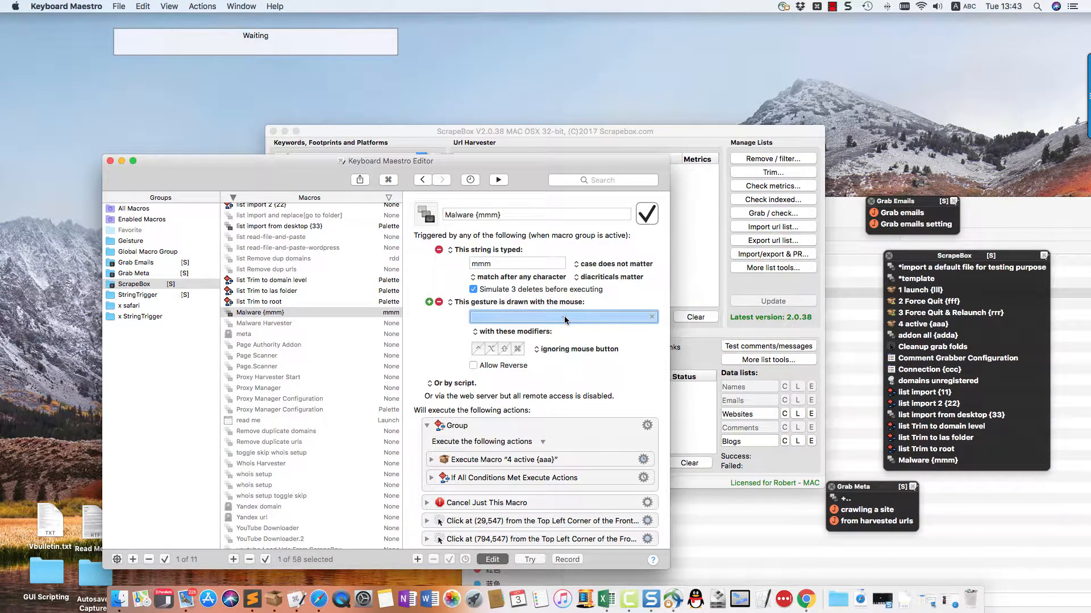
scroll(564, 320, down, 1)
drag(567, 318, 632, 318)
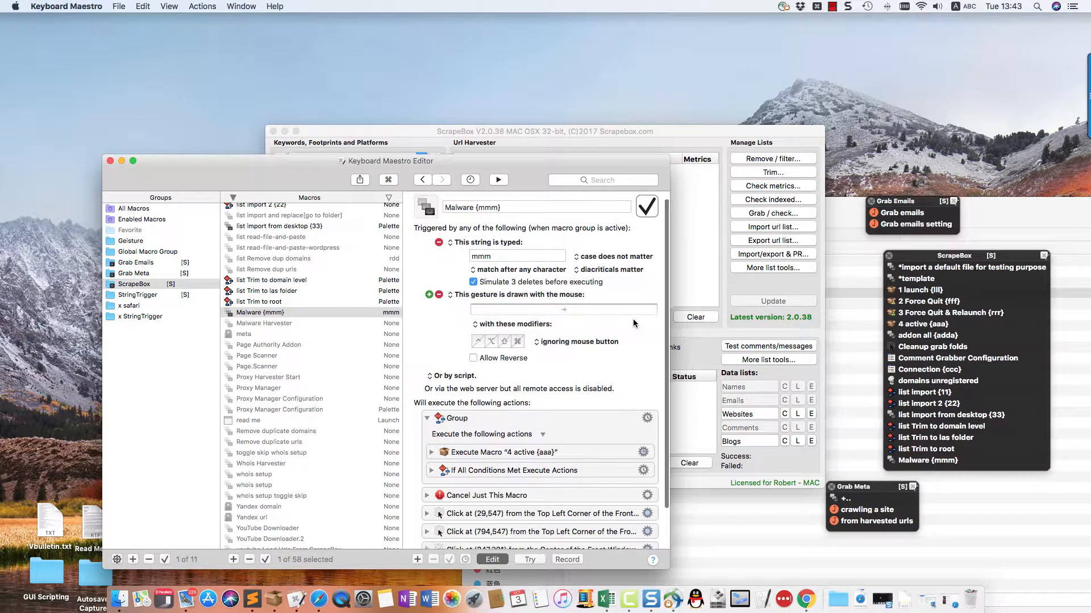
click(563, 312)
click(564, 328)
drag(561, 307, 615, 292)
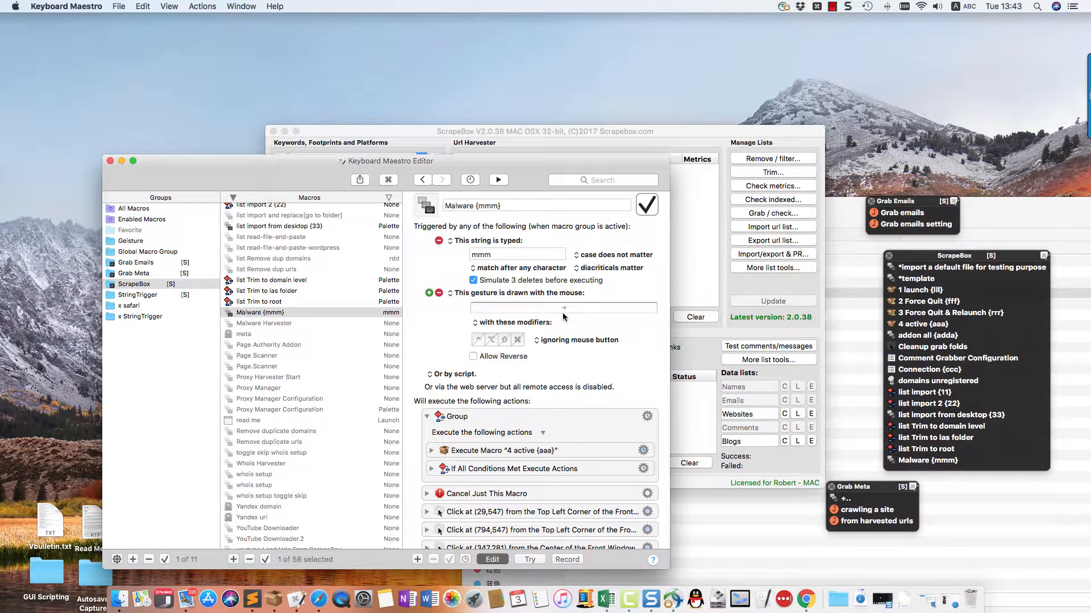
scroll(564, 316, down, 1)
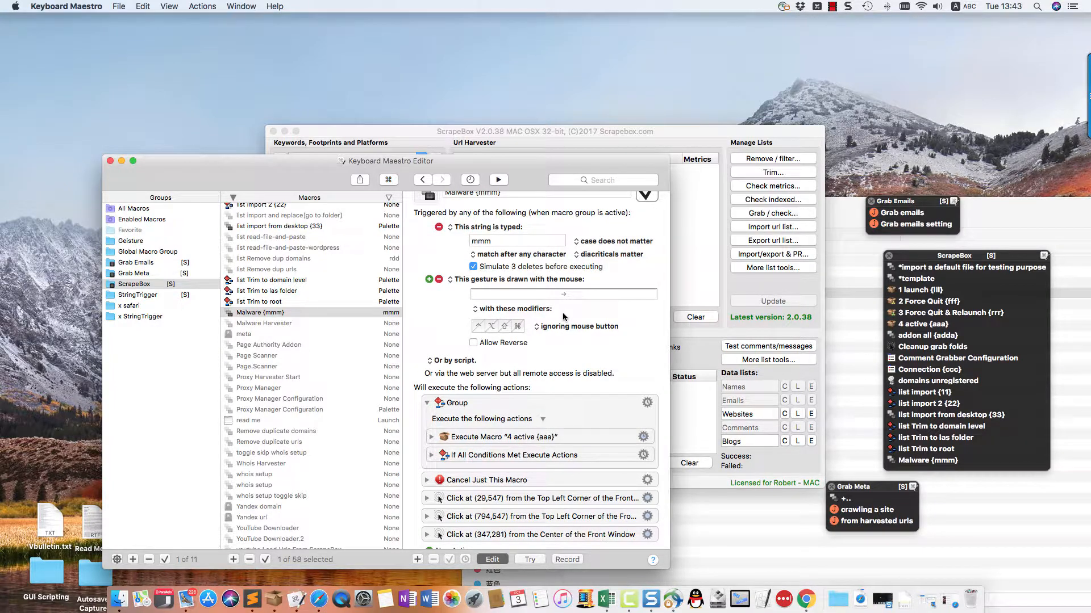
scroll(564, 316, up, 1)
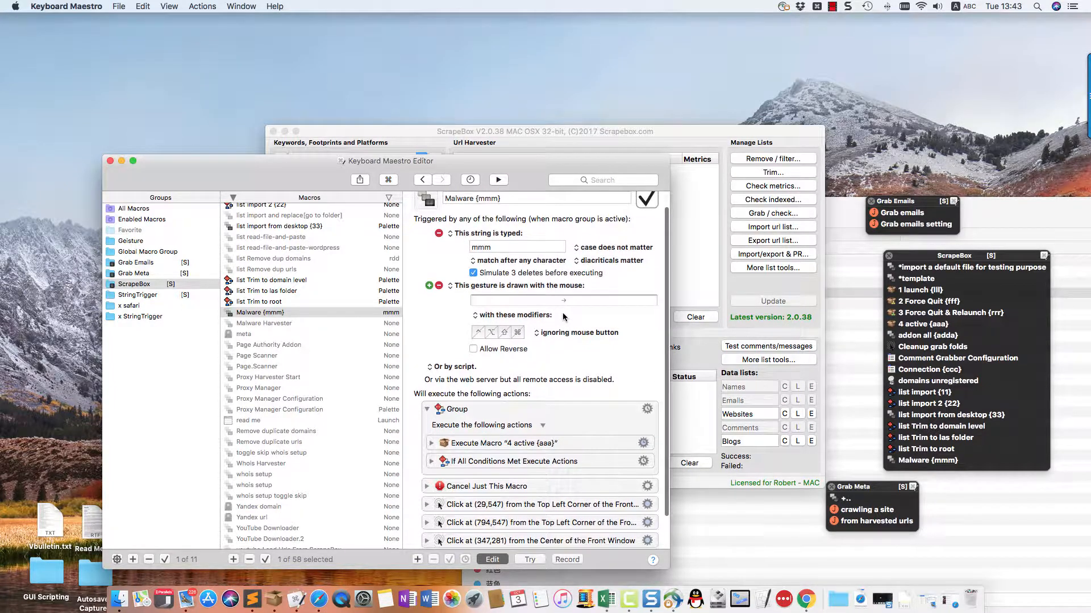
- Switch to ScrapeBox and try the mouse gesture over the harvested URL list
click(685, 277)
right_click(588, 290)
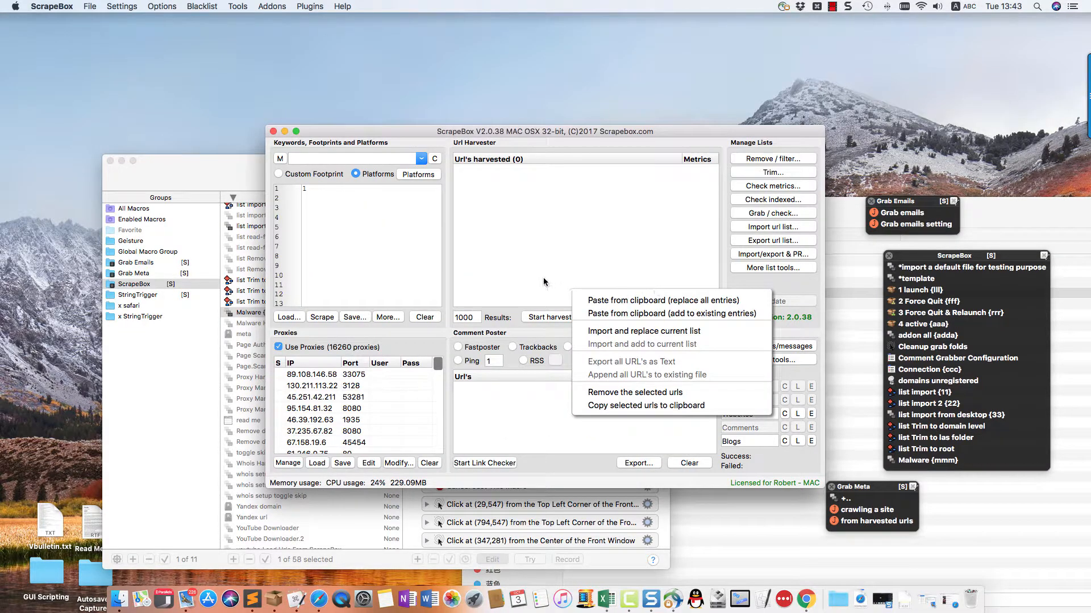
click(644, 282)
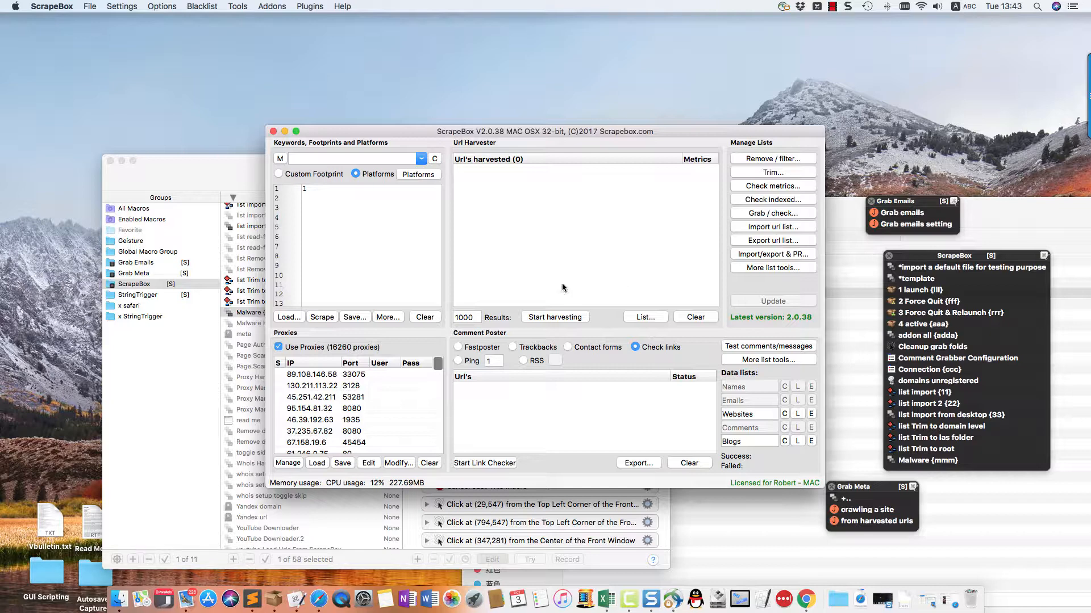
- Return to Keyboard Maestro, remove the mouse gesture trigger from the Malware {mmm} macro, and review its typed string trigger and name
click(194, 381)
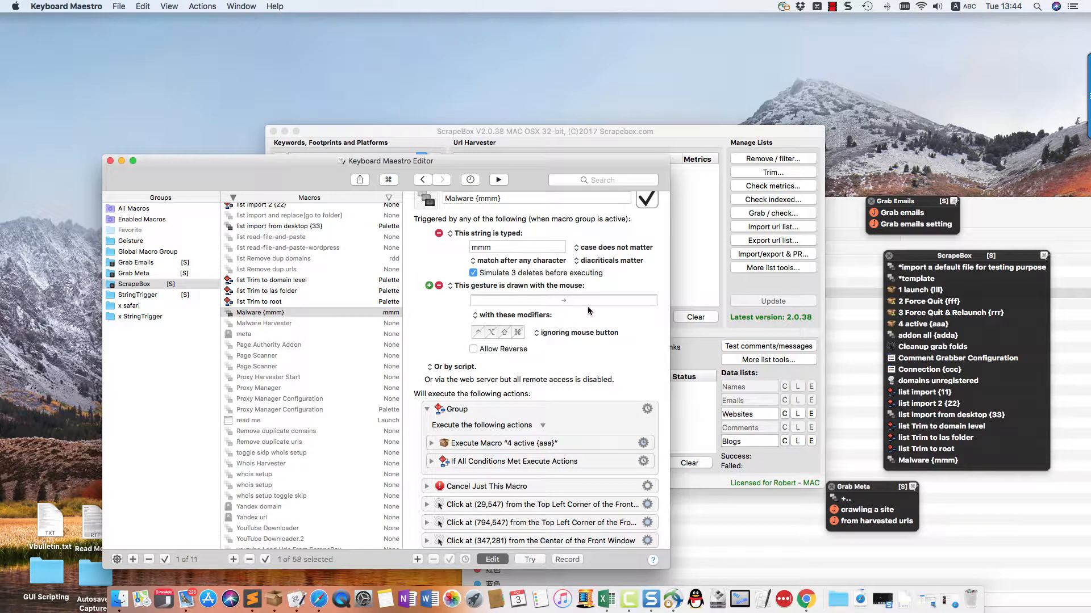
click(439, 286)
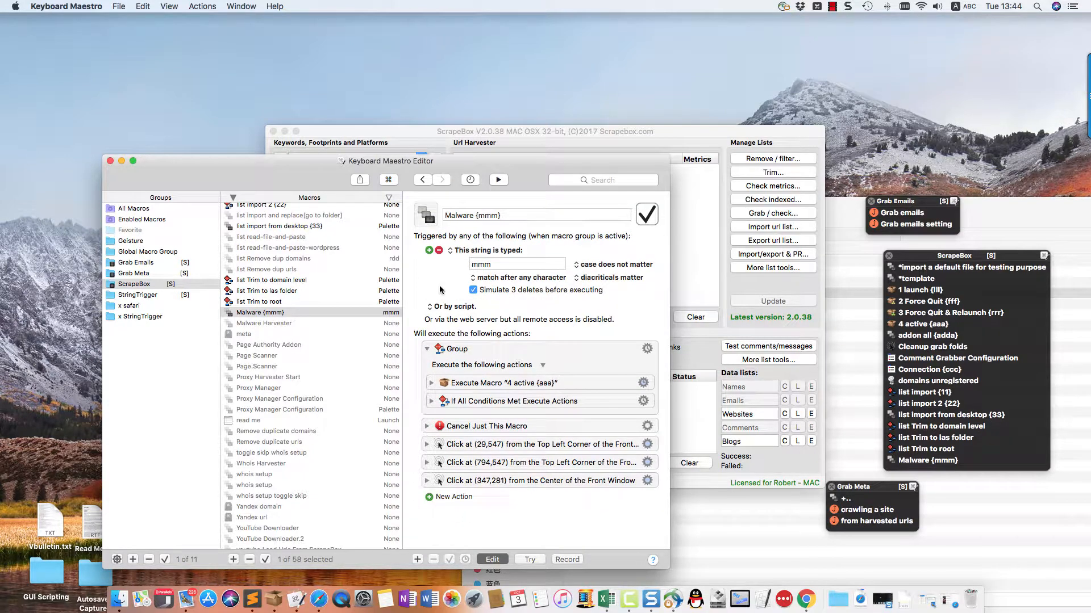
click(489, 263)
click(513, 263)
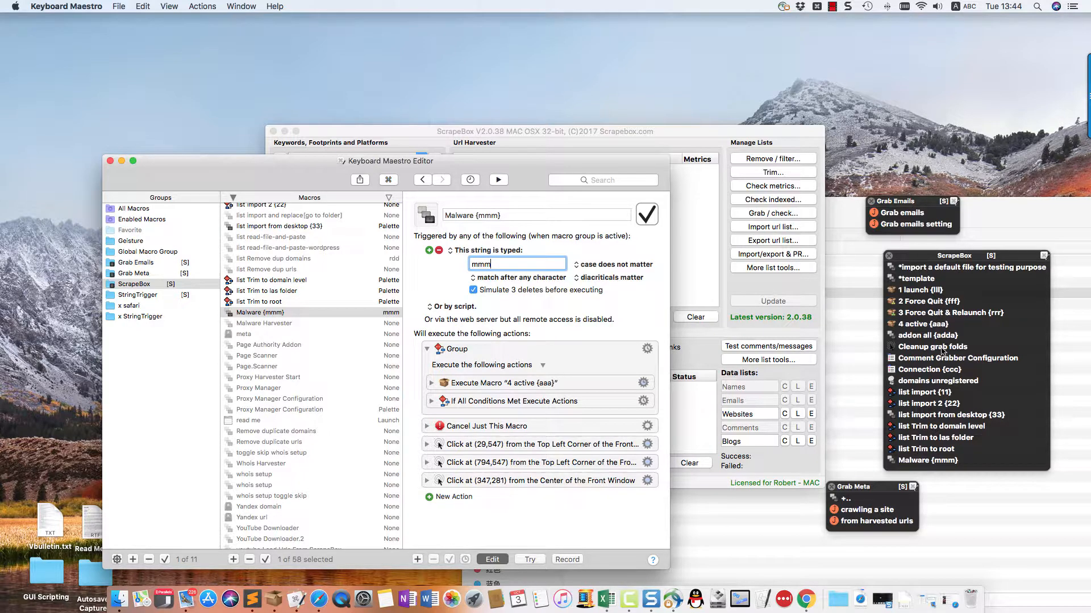
click(505, 216)
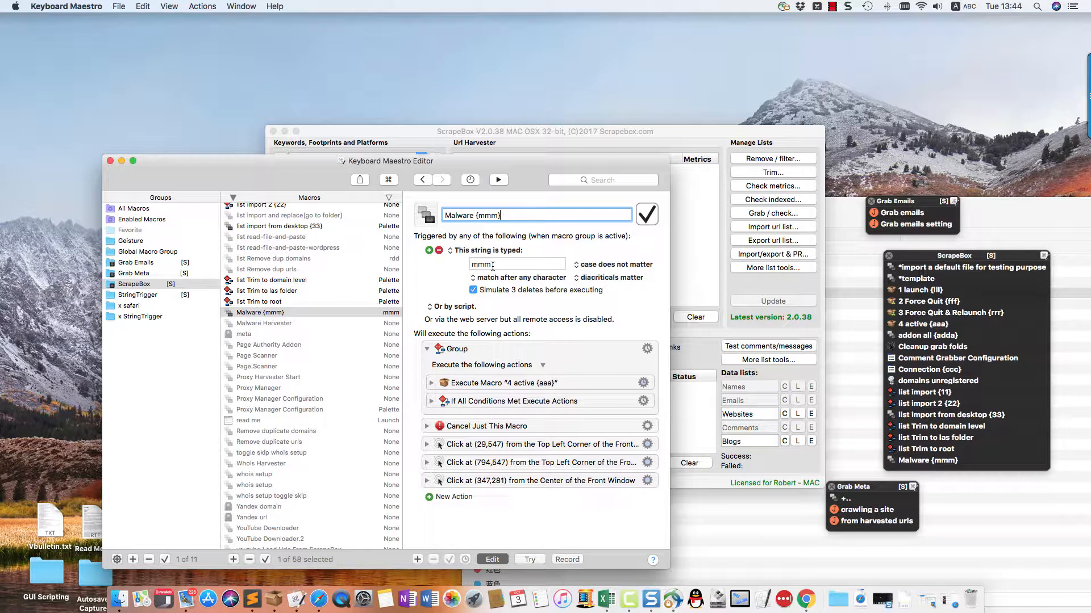
- Force quit ScrapeBox with the 2 Force Quit {fff} palette macro and bring it back with 4 active {aaa}
click(810, 311)
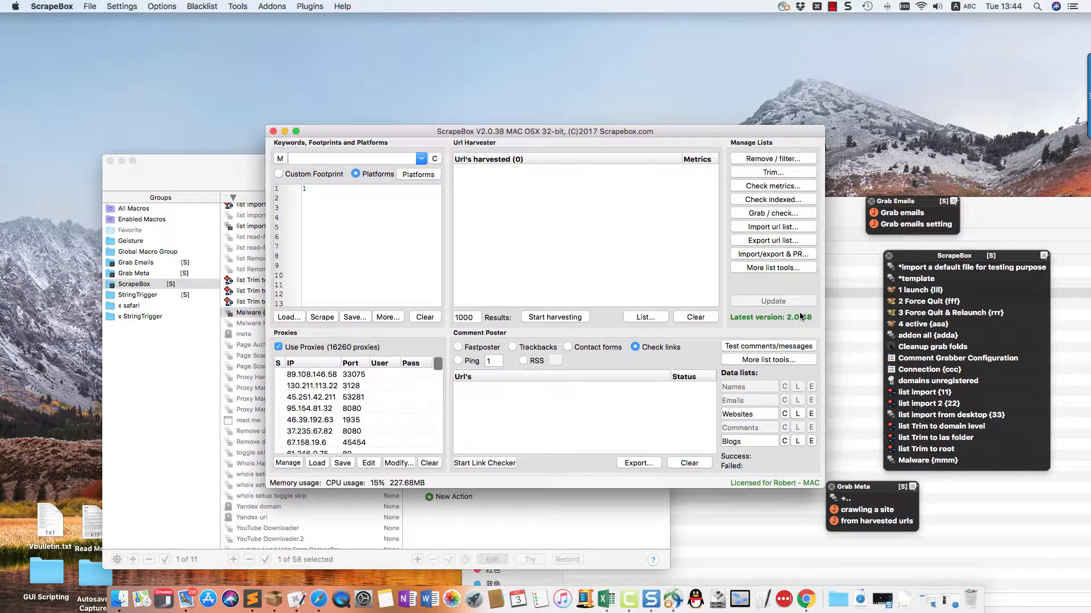
click(945, 306)
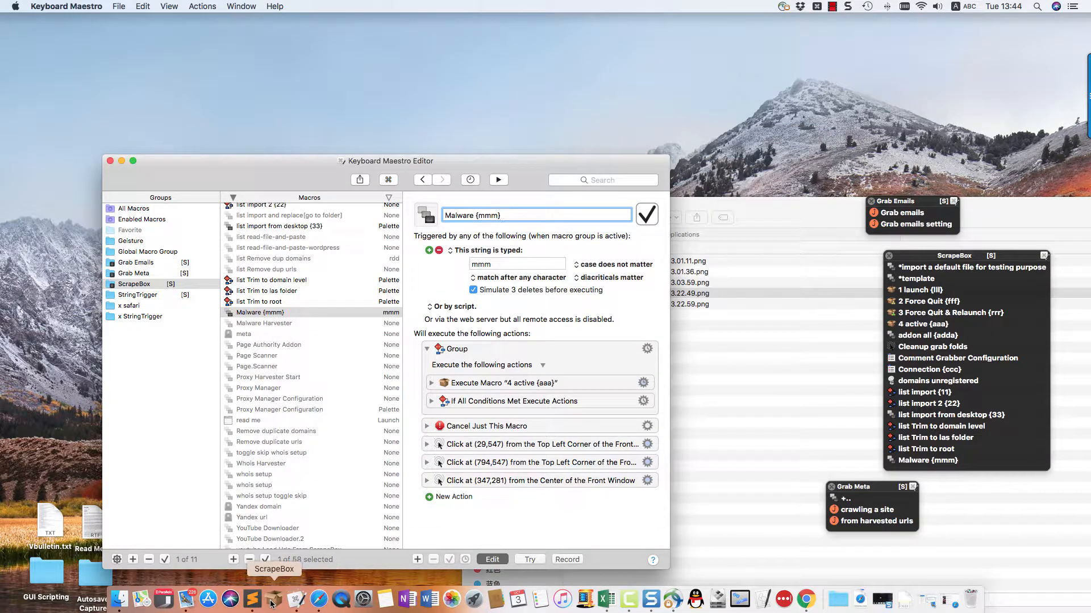
click(918, 326)
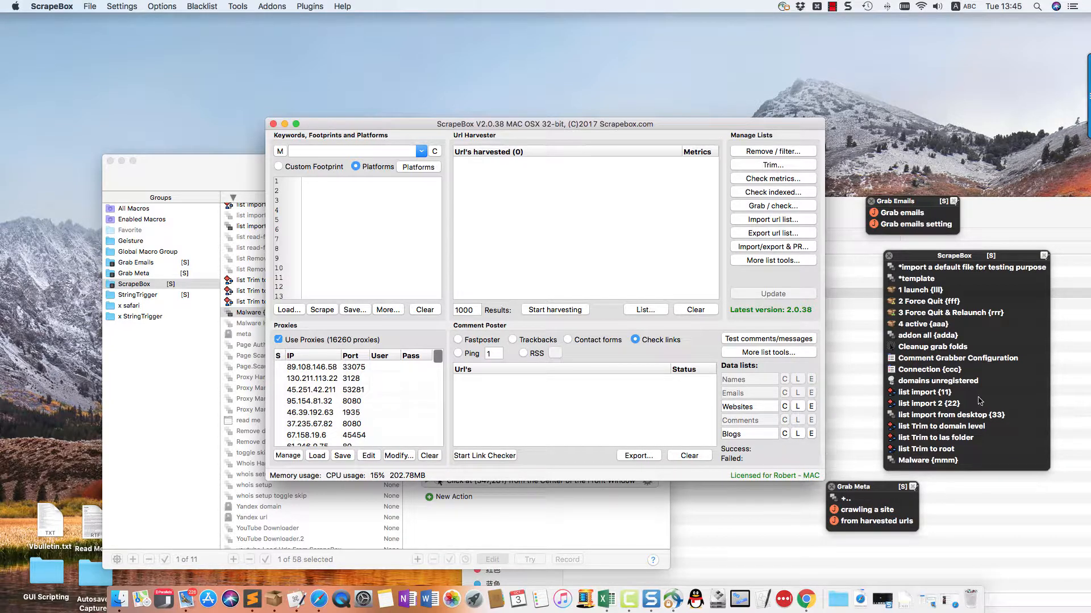
- Run the Malware {mmm} macro from the ScrapeBox palette and close the Malware and phishing filter window
click(914, 465)
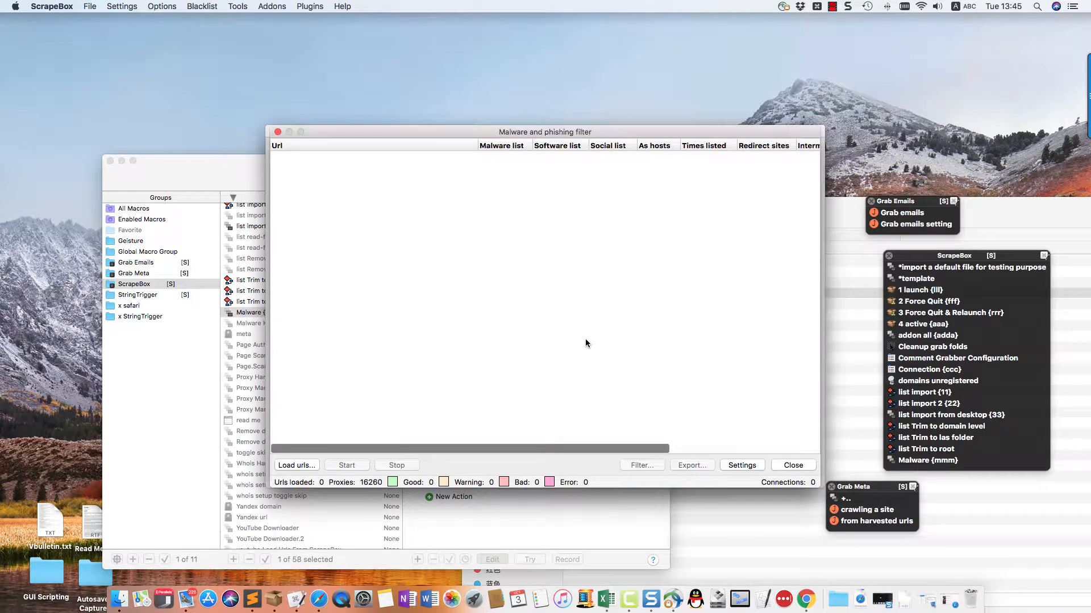
click(793, 465)
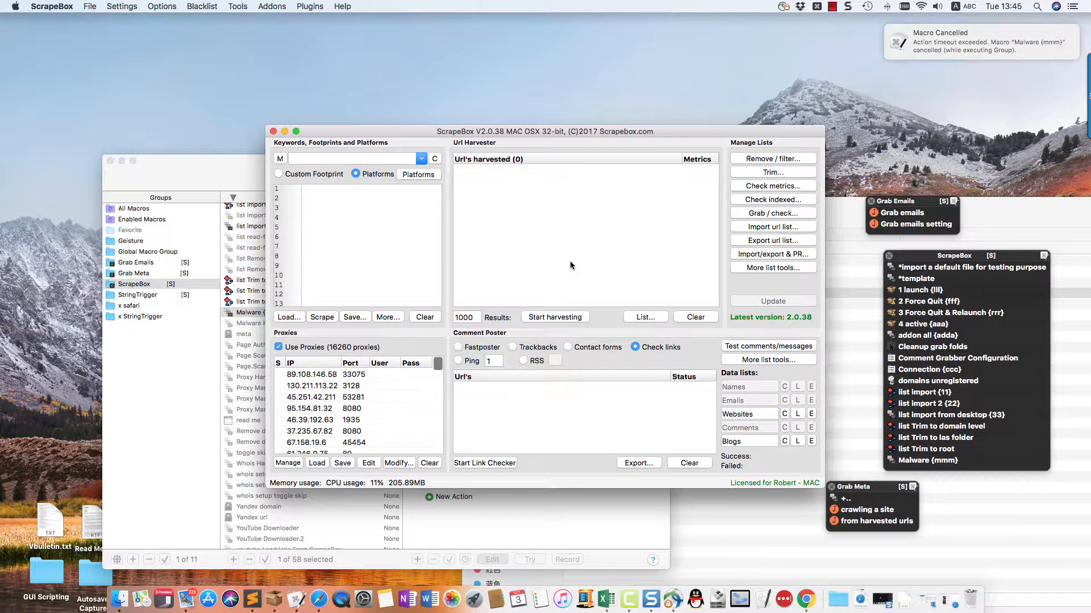
- Switch back to the Keyboard Maestro Editor and add a cron trigger to the Malware {mmm} macro
click(215, 175)
drag(287, 178, 282, 173)
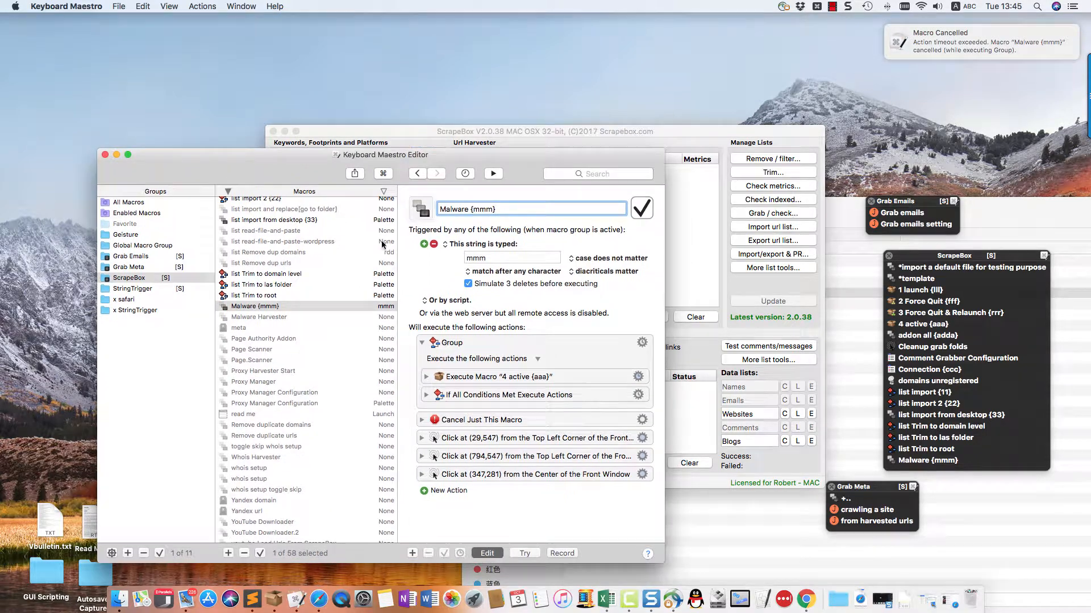
click(425, 244)
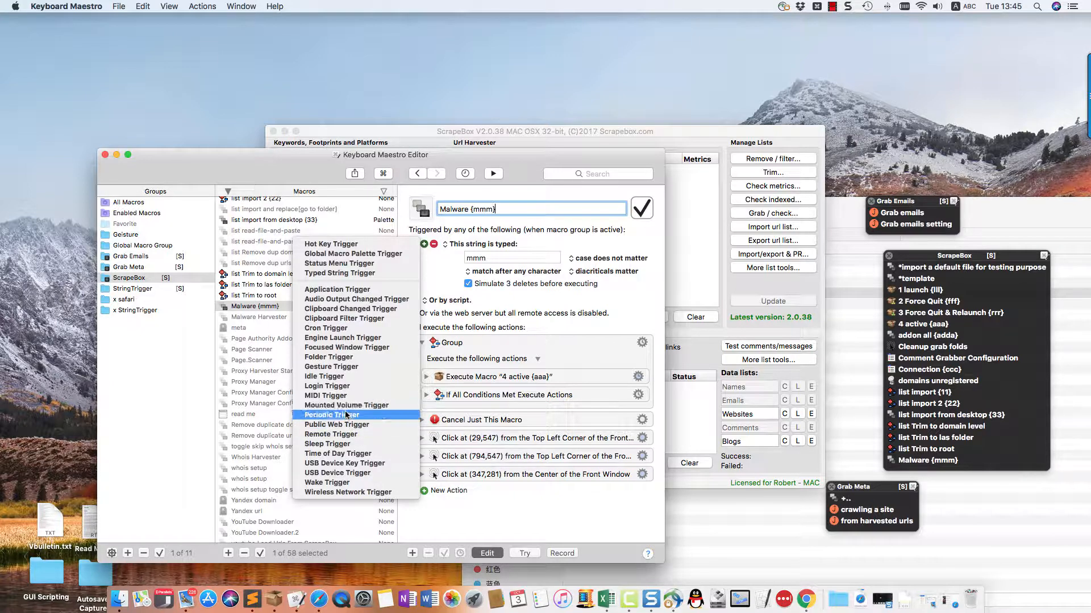
click(344, 328)
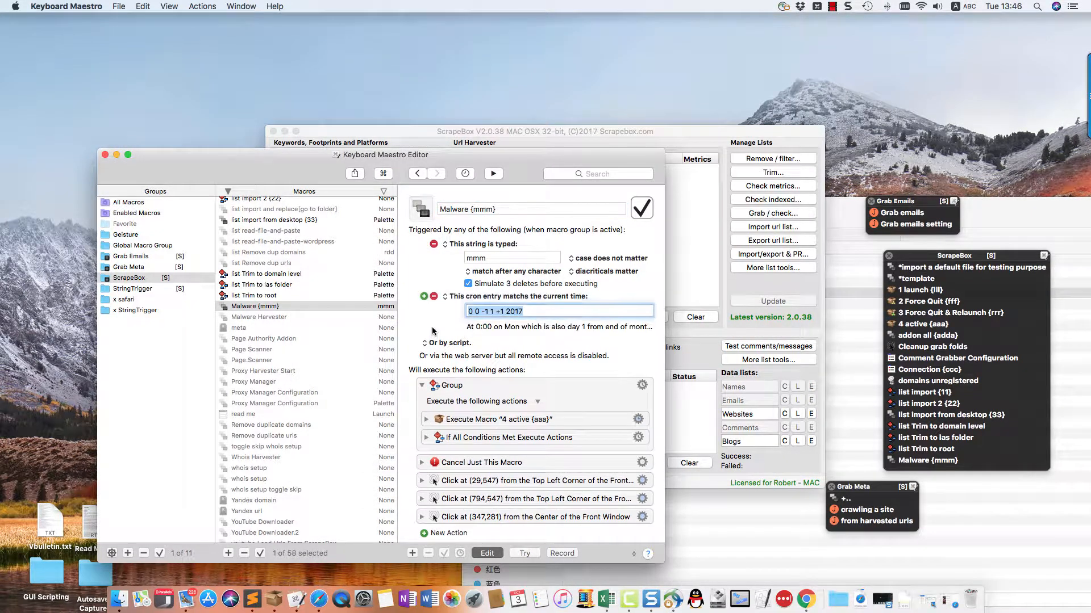
- Review the cron trigger's schedule in a widened editor window and remove that trigger from the macro
scroll(429, 333, down, 1)
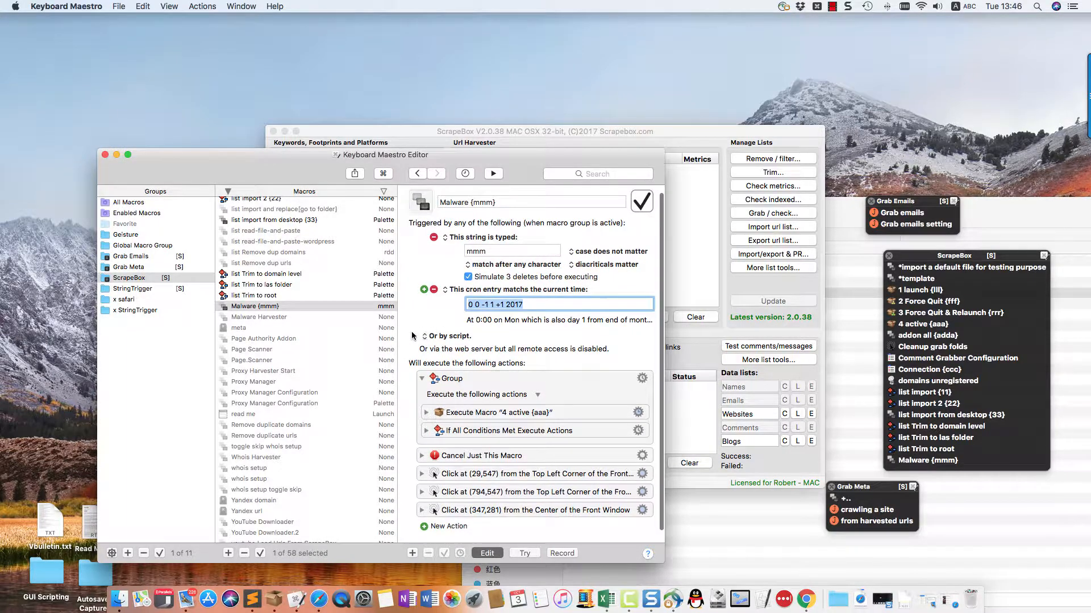
scroll(412, 336, down, 1)
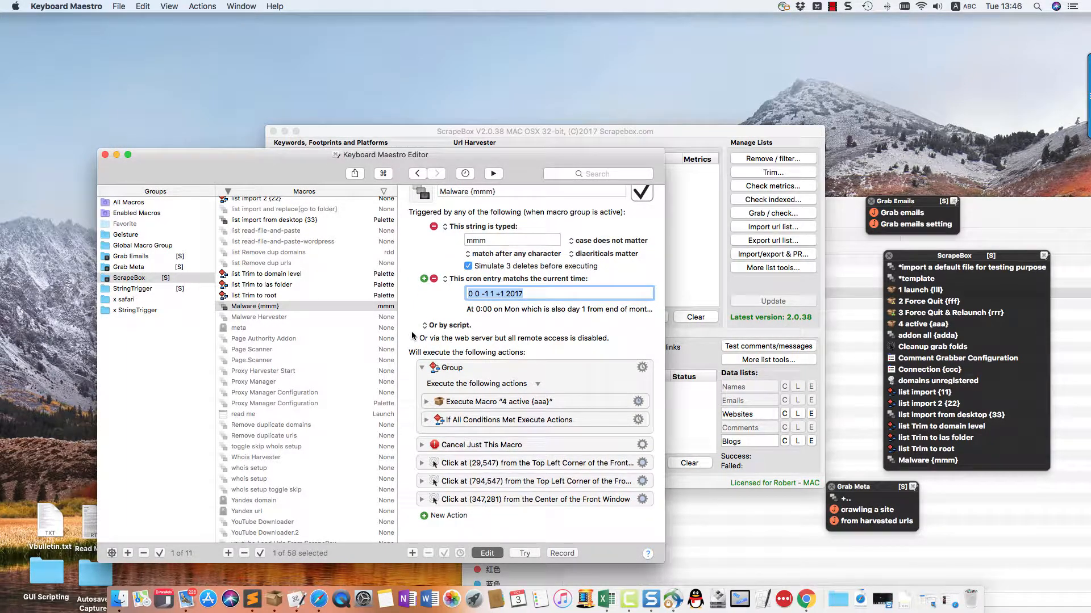
scroll(412, 336, up, 1)
scroll(412, 338, down, 1)
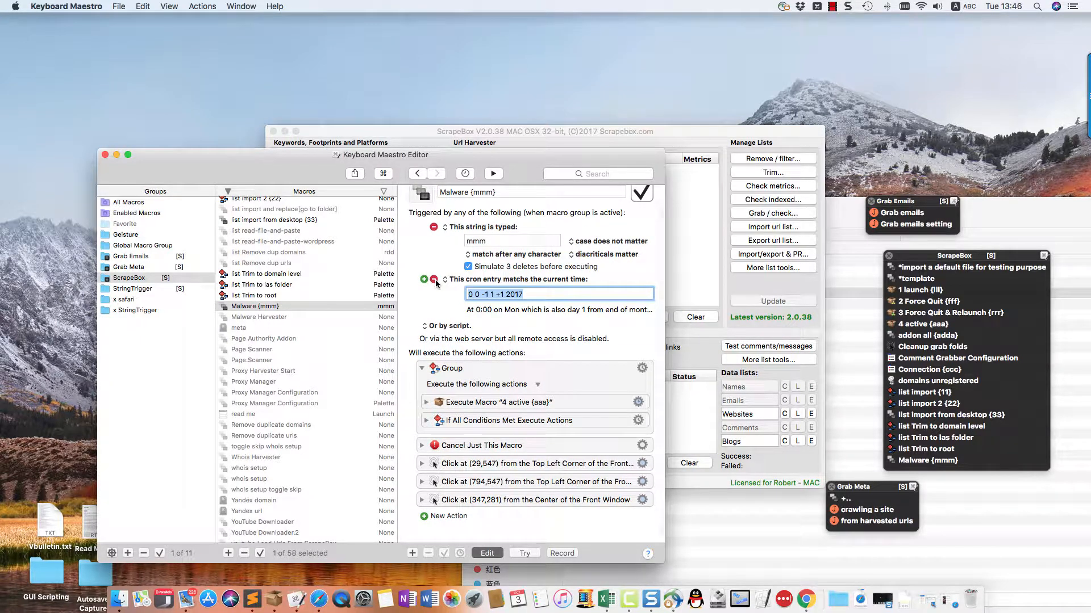
drag(664, 324, 701, 322)
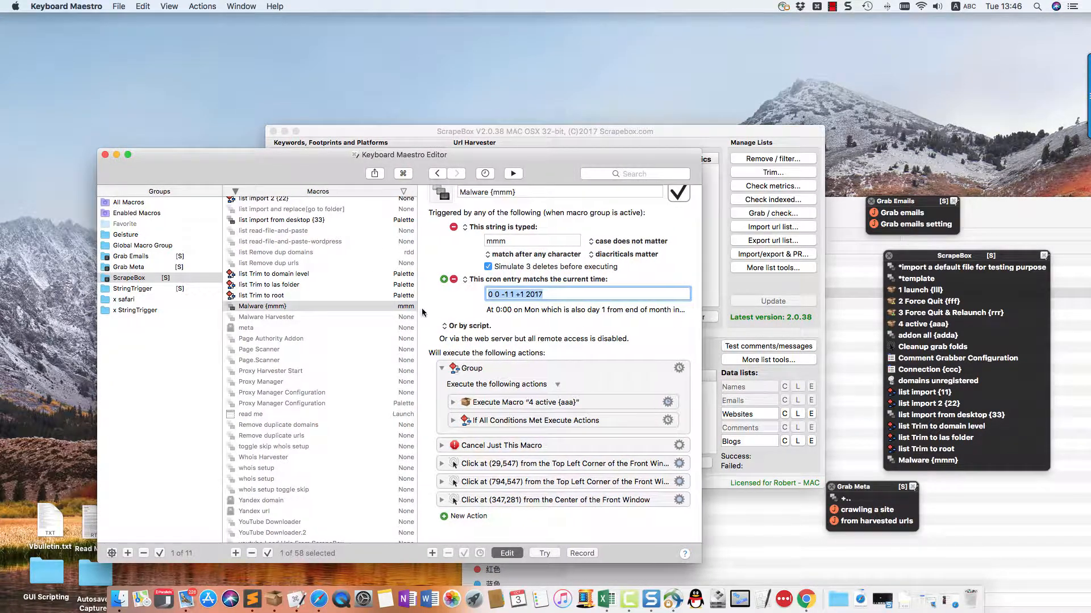
click(453, 280)
- Switch to ScrapeBox, run the Cleanup grab folds palette macro, and toggle the Grabbed Phone Numbers folder selection
click(711, 297)
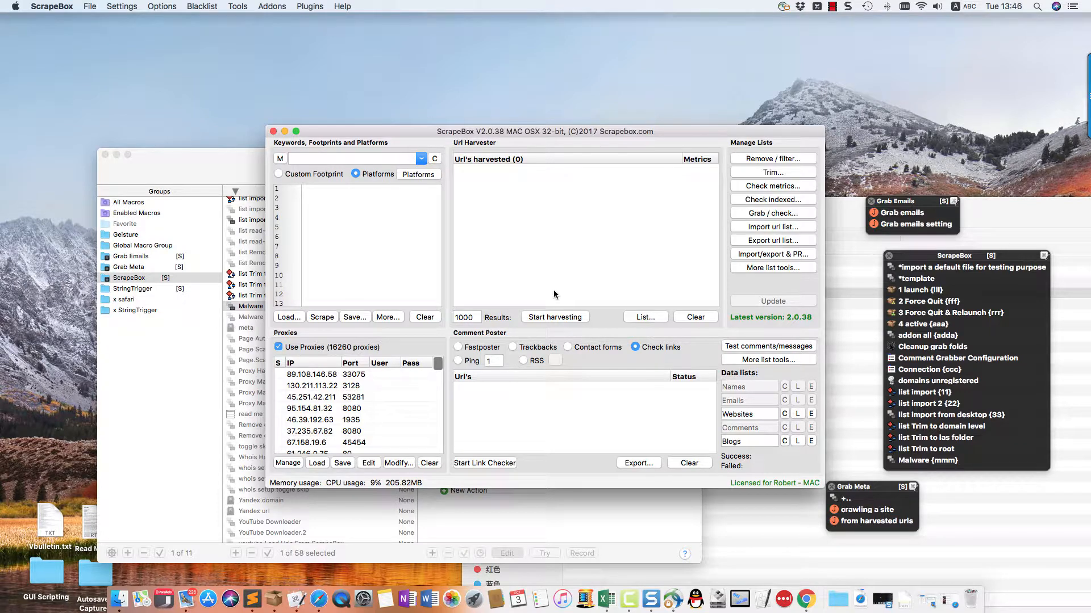
click(916, 348)
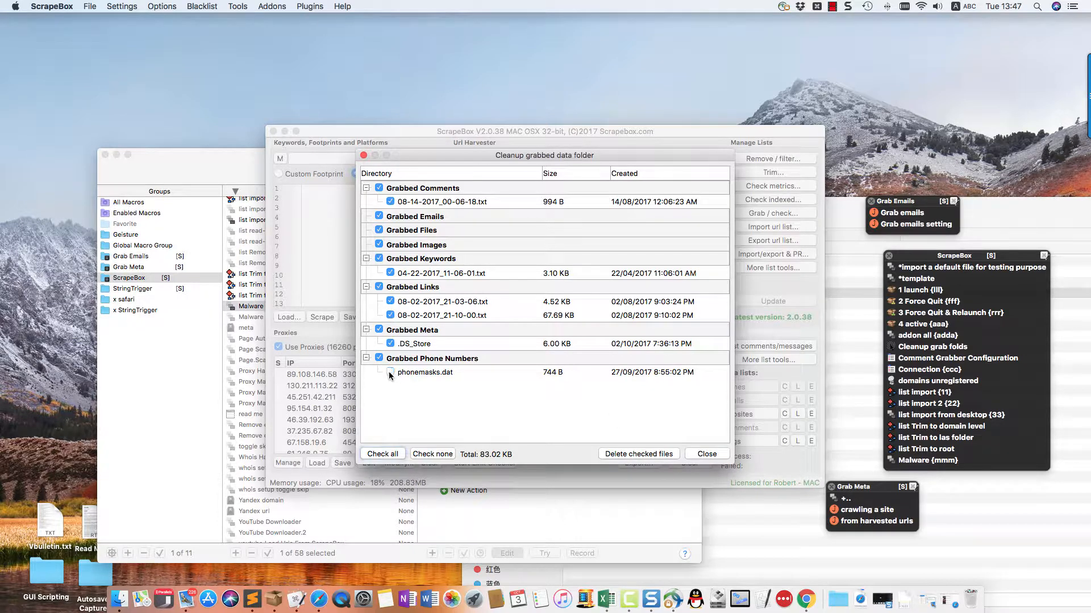
click(379, 359)
- Switch to the Keyboard Maestro Editor and open the close a window macro in the StringTrigger group
click(128, 420)
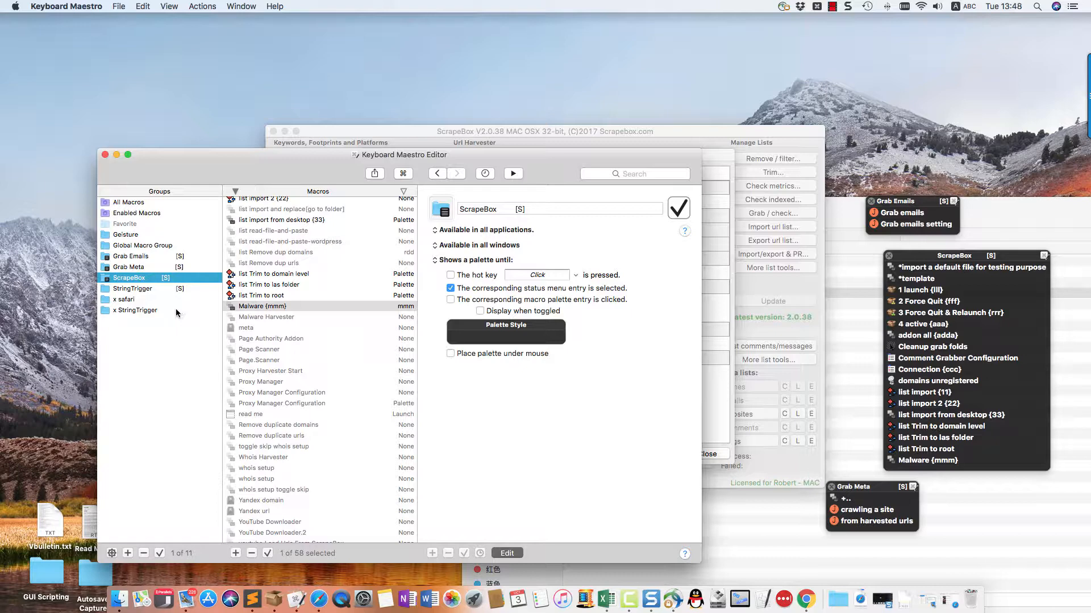
scroll(256, 293, up, 3)
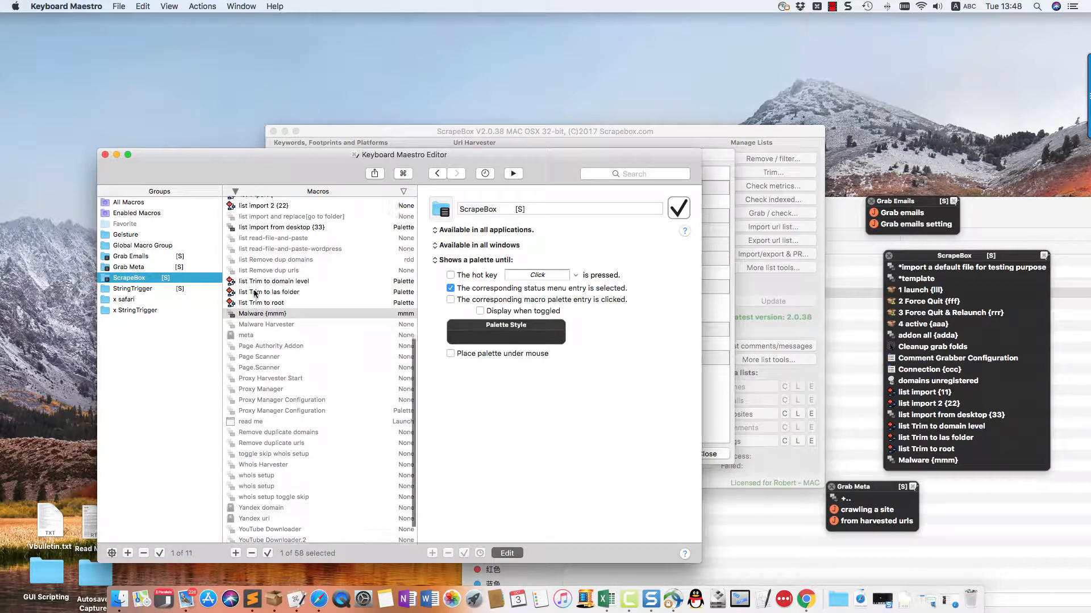
scroll(256, 287, up, 5)
scroll(255, 287, down, 1)
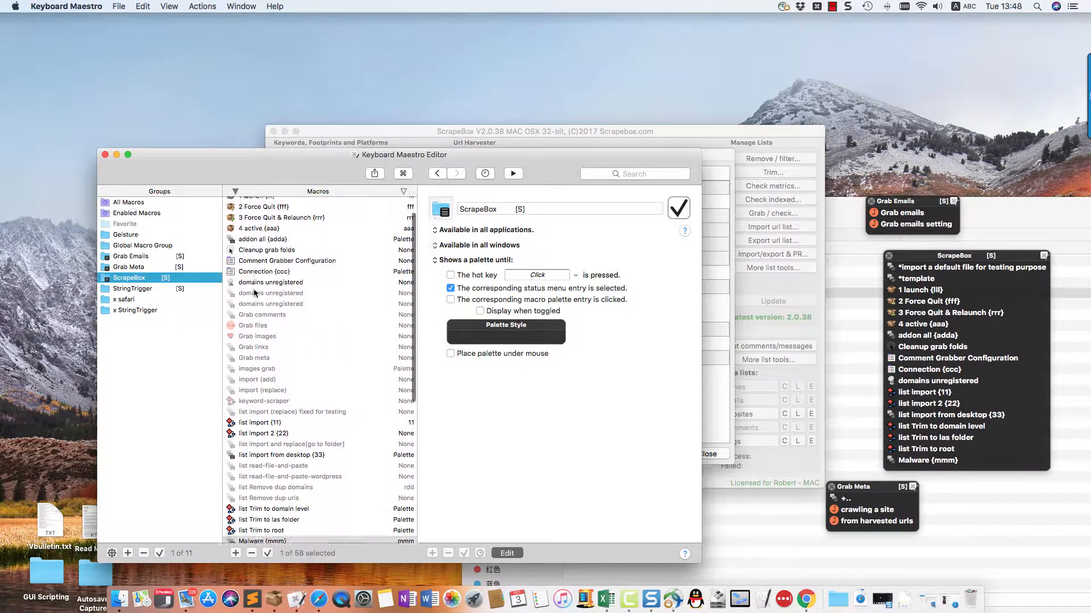
click(146, 290)
click(264, 202)
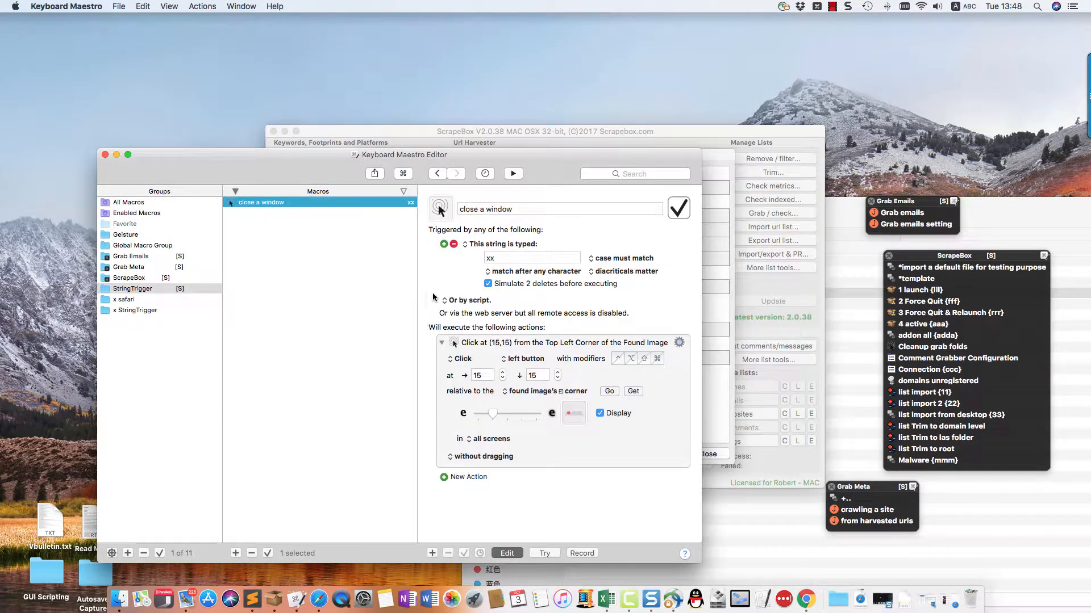
- Examine the found image used by the macro's click action in an enlarged preview placed clear of the action's settings
drag(550, 181, 508, 149)
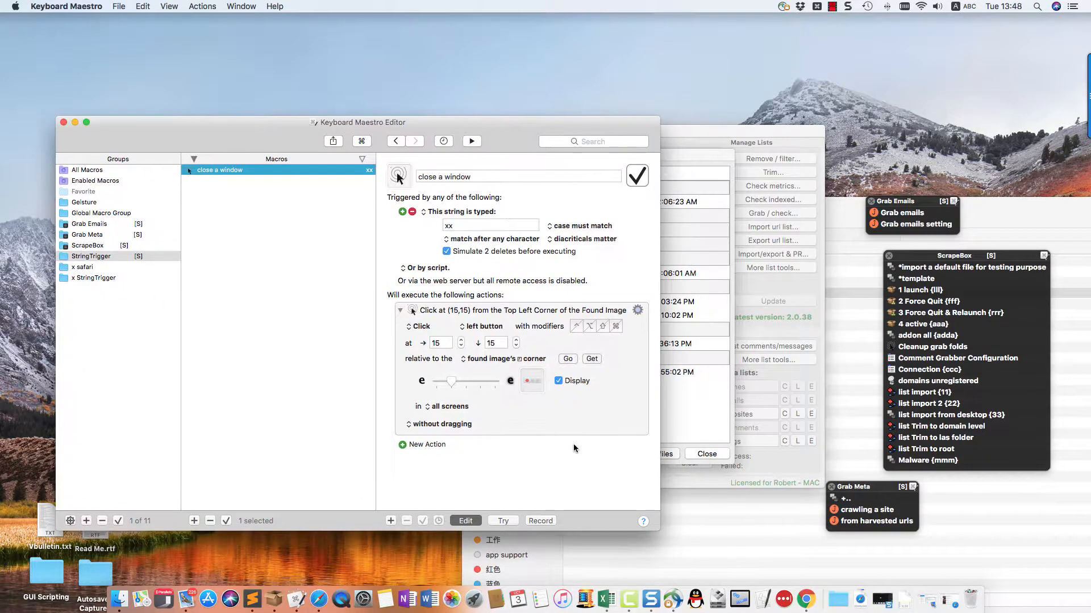
click(535, 383)
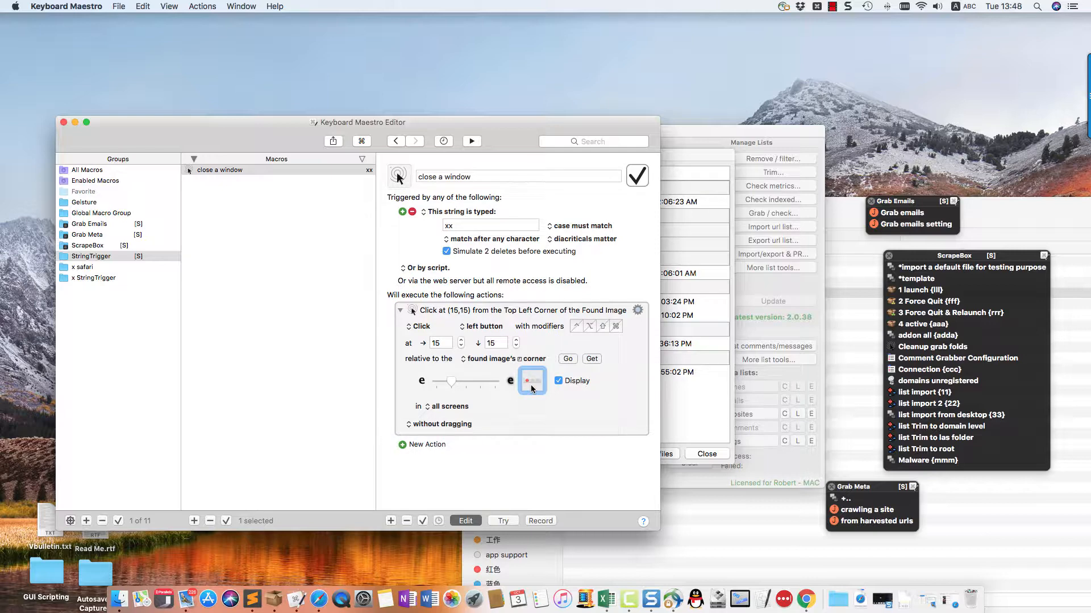
double_click(533, 389)
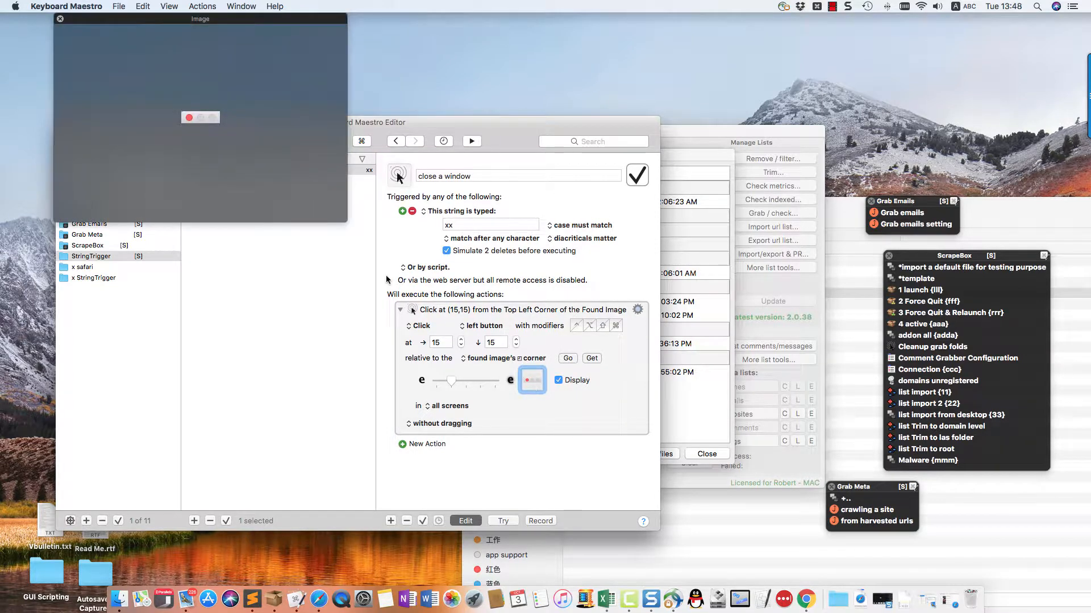
drag(192, 20, 386, 53)
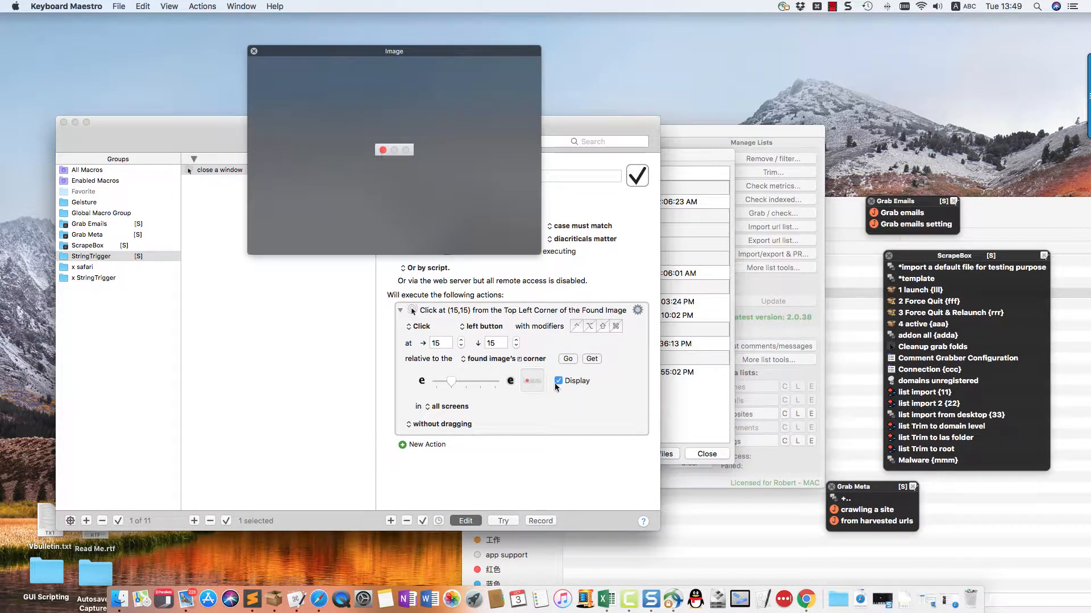
click(527, 415)
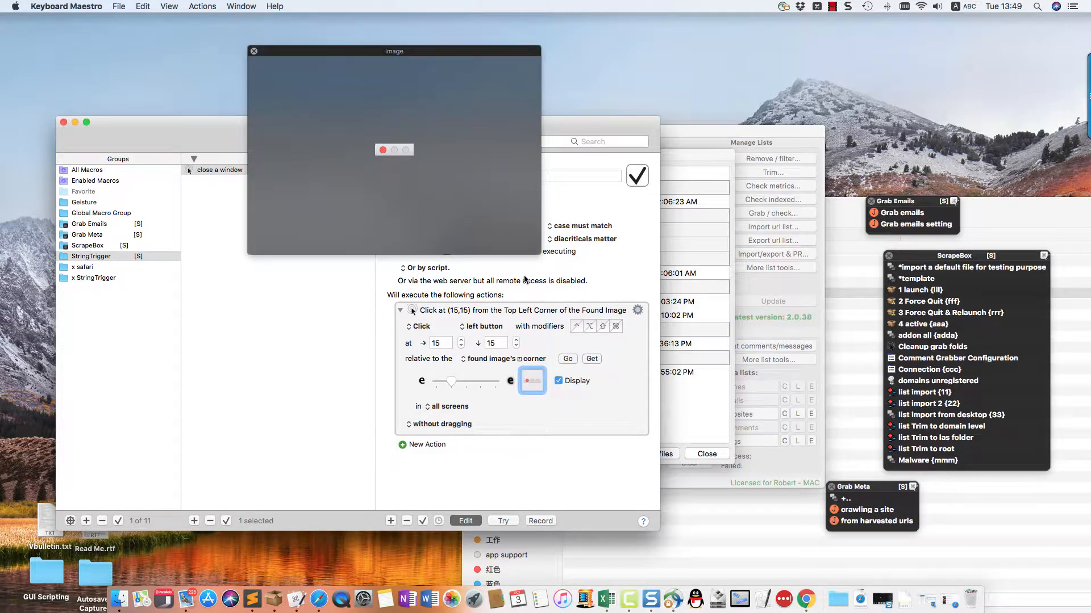
- Move the editor below ScrapeBox's Cleanup grabbed data folder window, and close that ScrapeBox window with the close a window macro
click(256, 63)
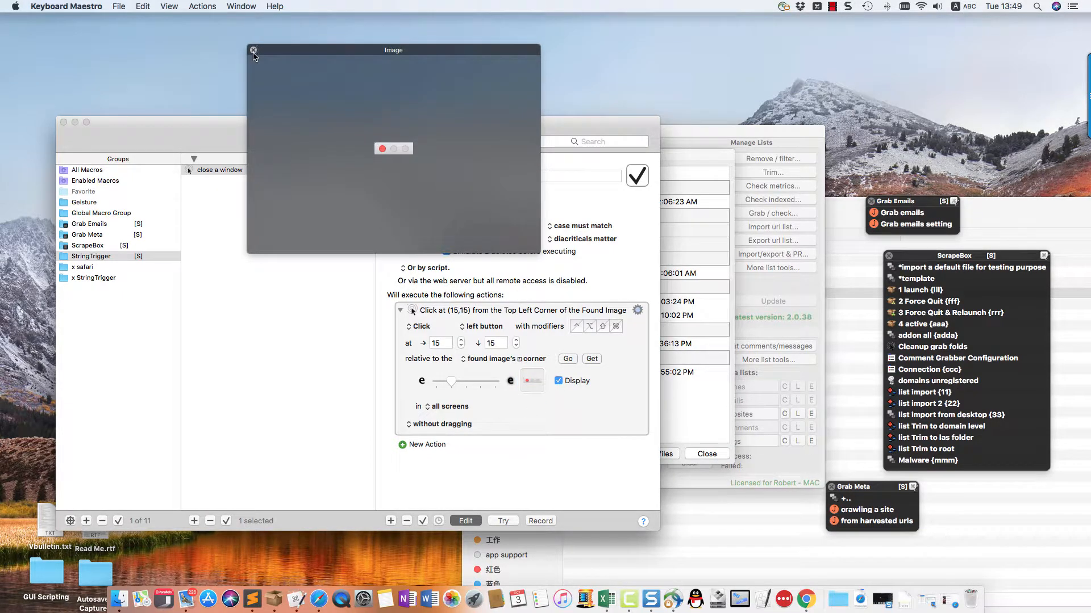
click(254, 50)
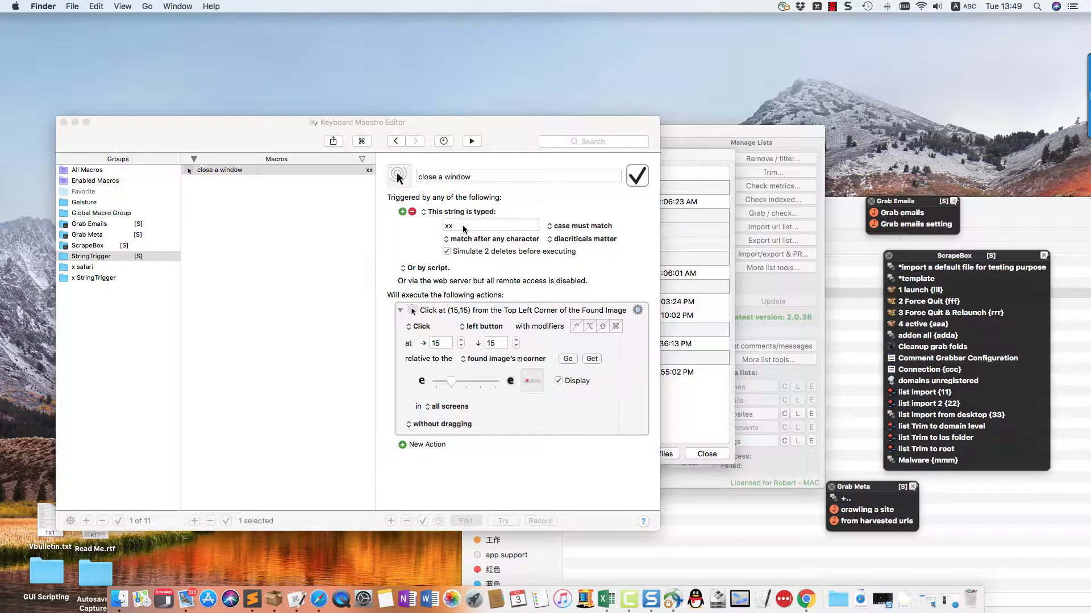
drag(488, 135, 524, 136)
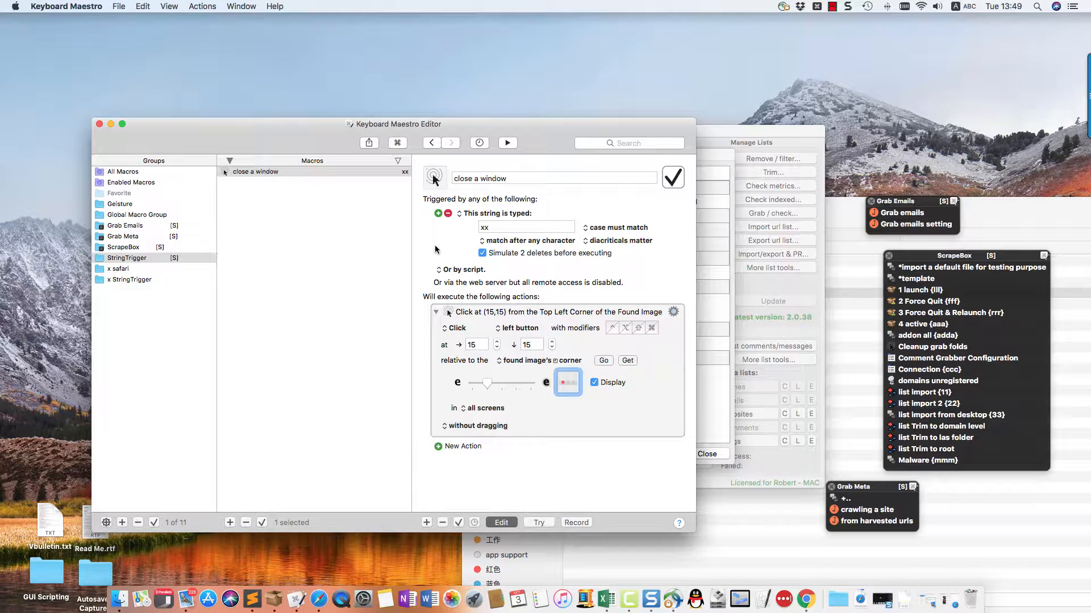
drag(338, 147, 377, 320)
click(514, 257)
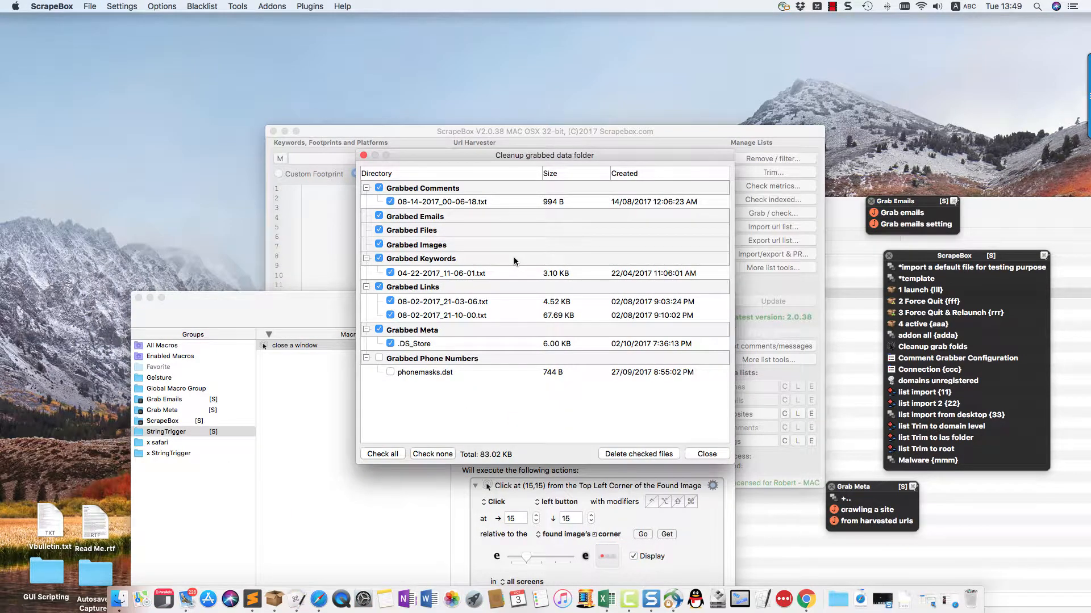
key(super+w)
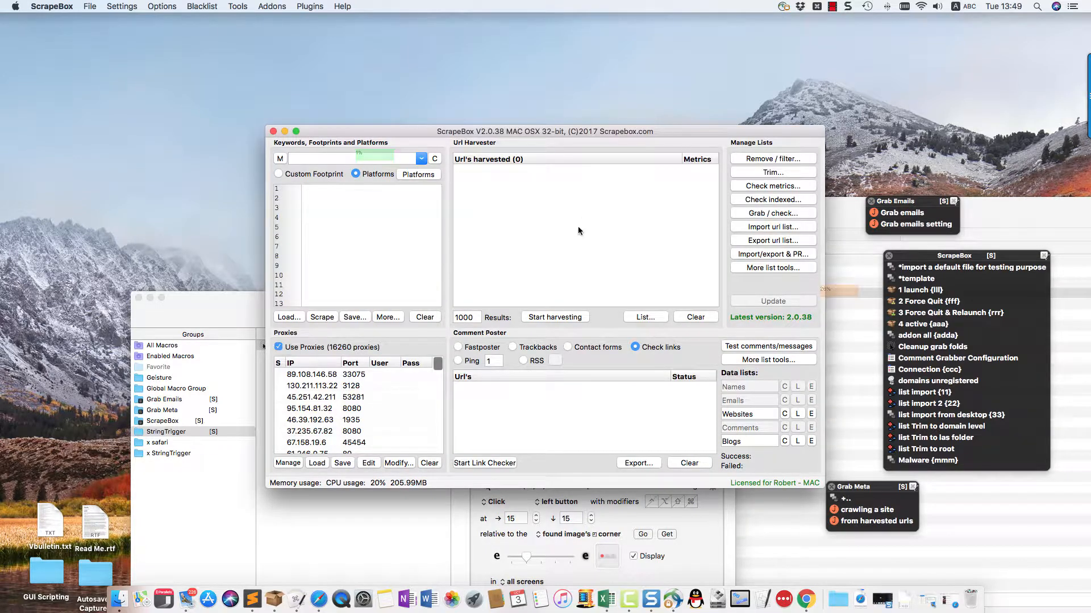
click(751, 227)
click(751, 245)
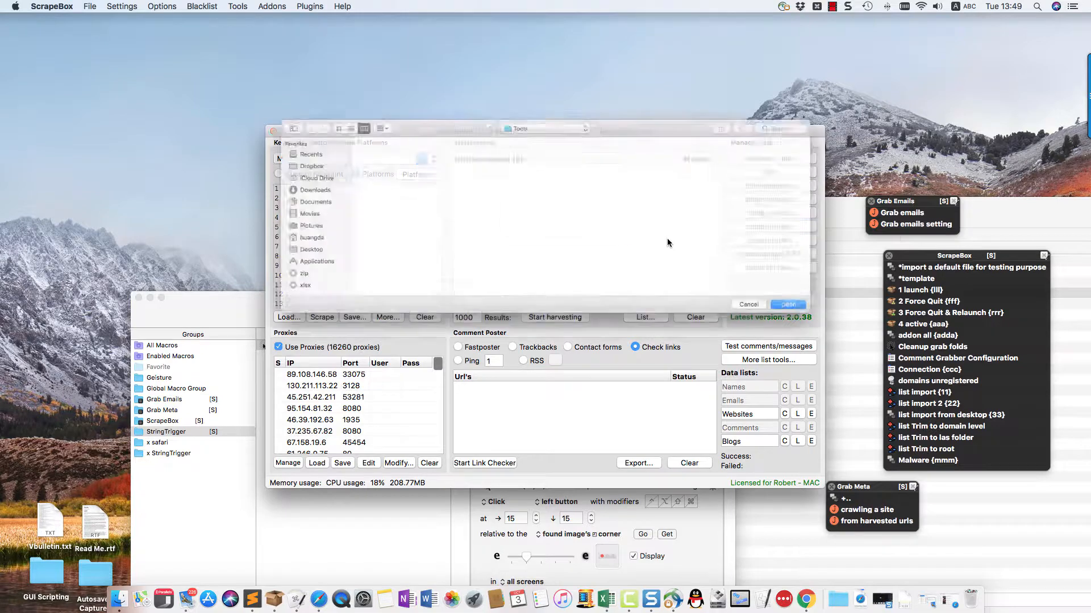
click(793, 328)
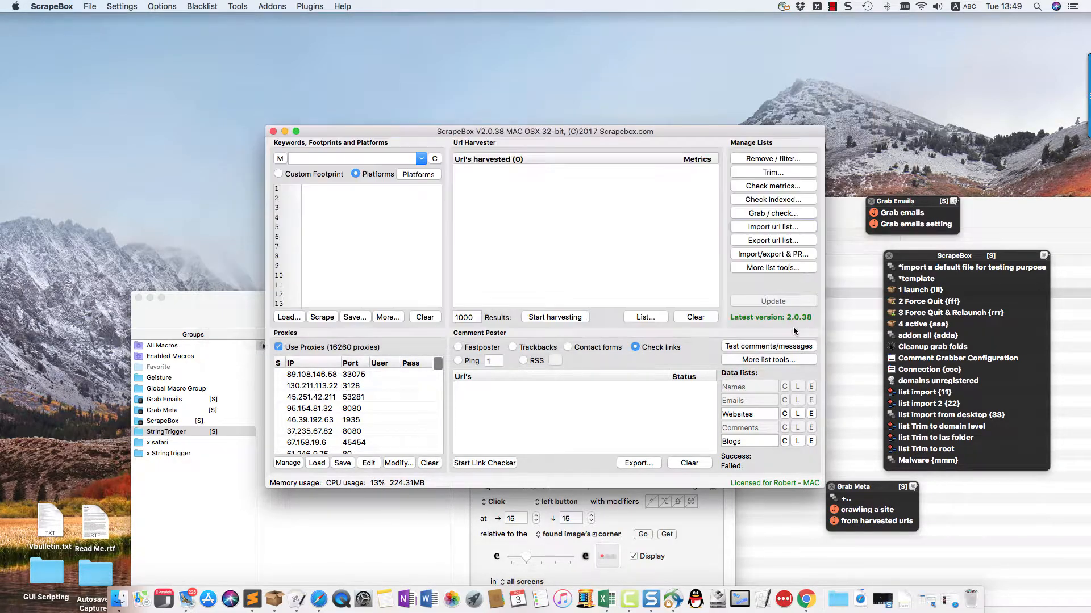
click(751, 255)
click(713, 192)
- View ScrapeBox's list of available plugins and close that window
click(309, 7)
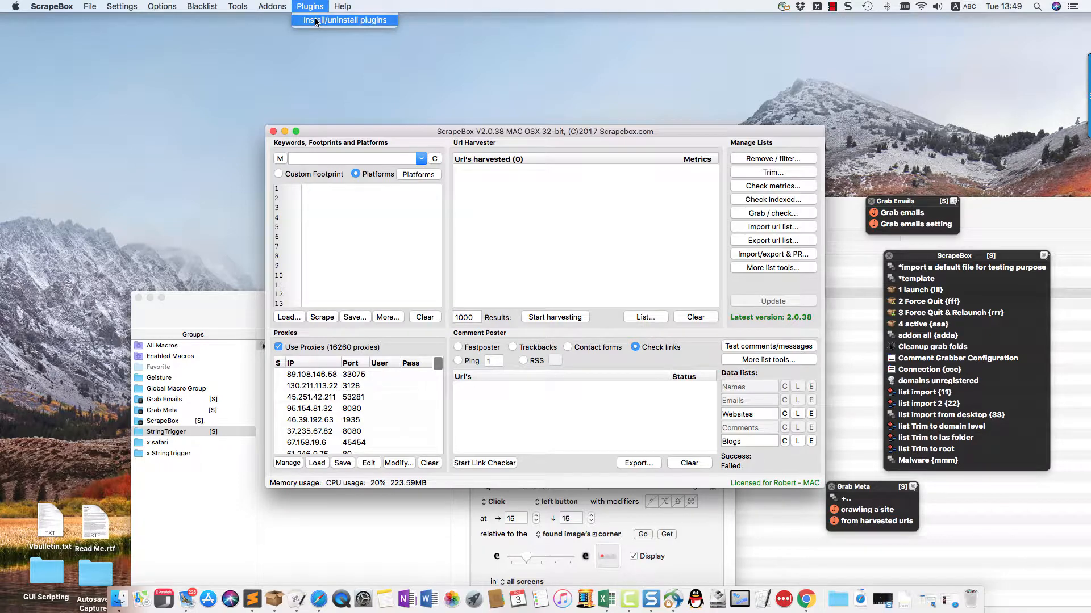
click(316, 20)
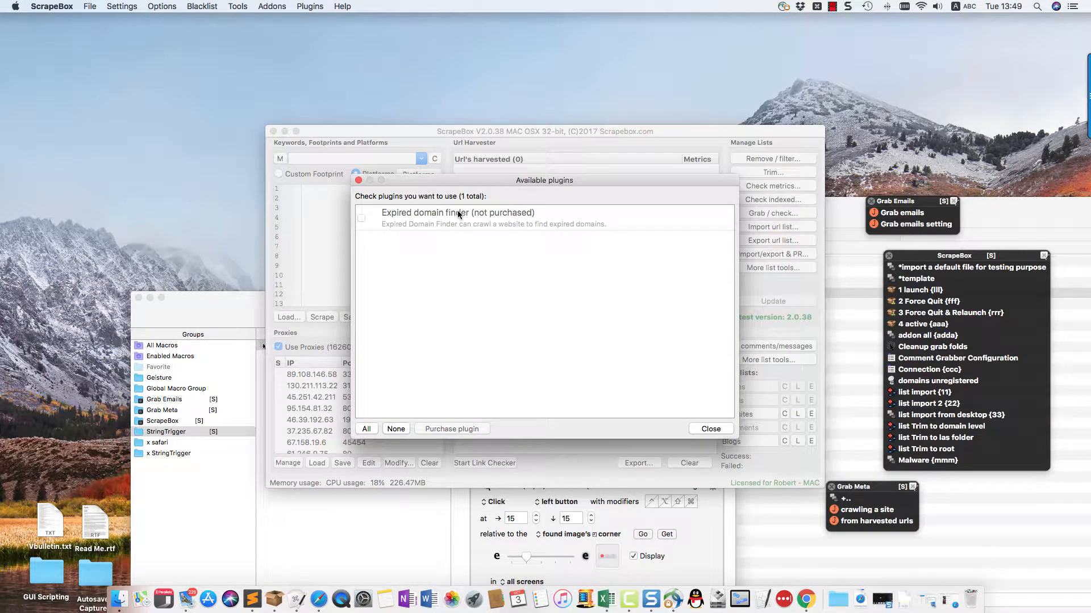
key(super+w)
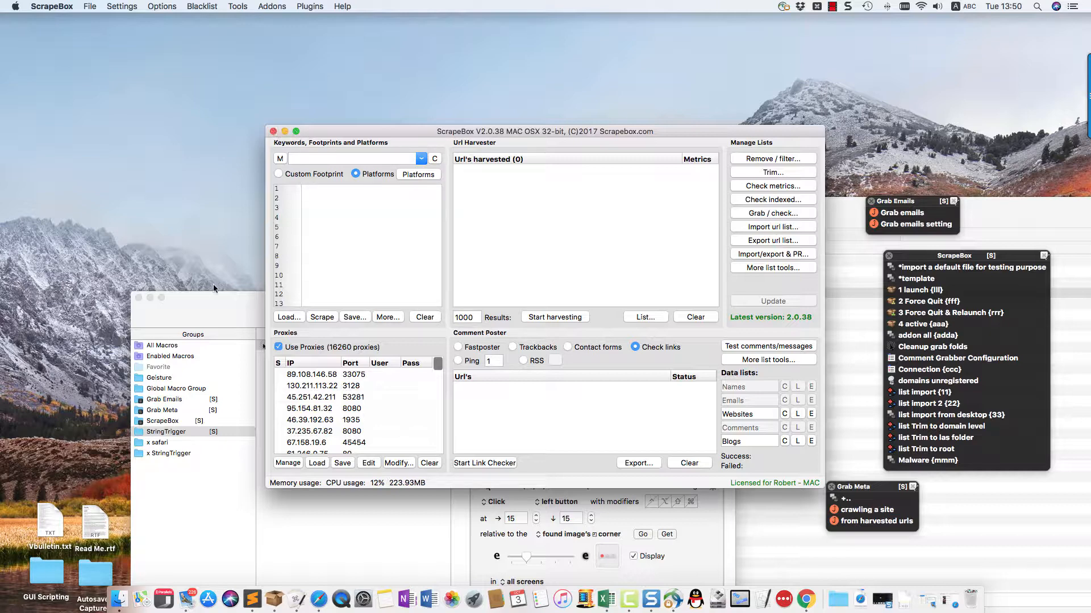
- Switch to the Keyboard Maestro Editor and re-examine the click action's found image alongside its position and fuzziness settings
click(210, 304)
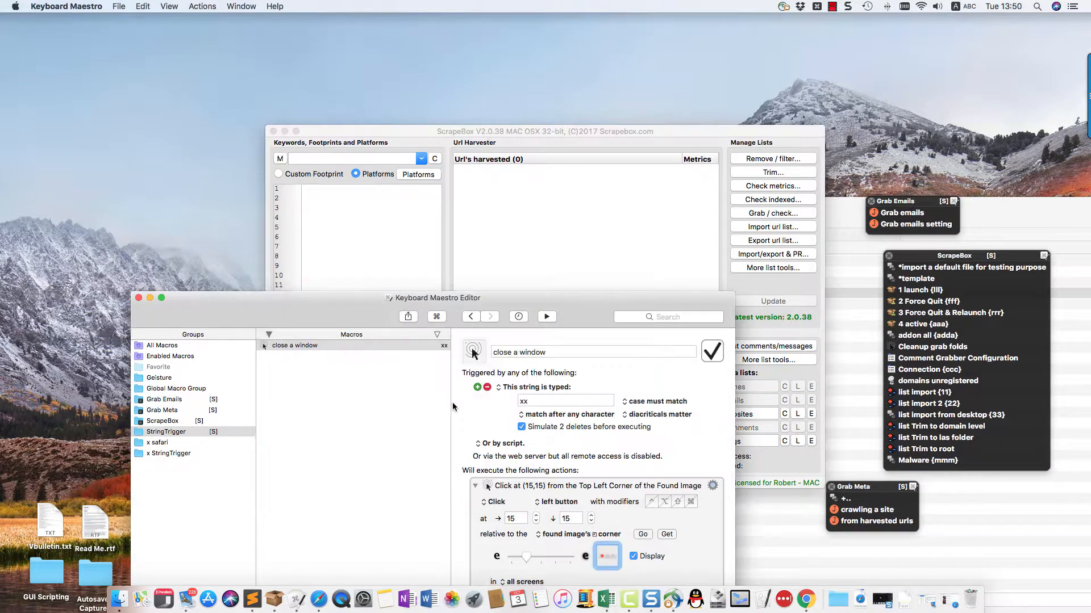
click(606, 558)
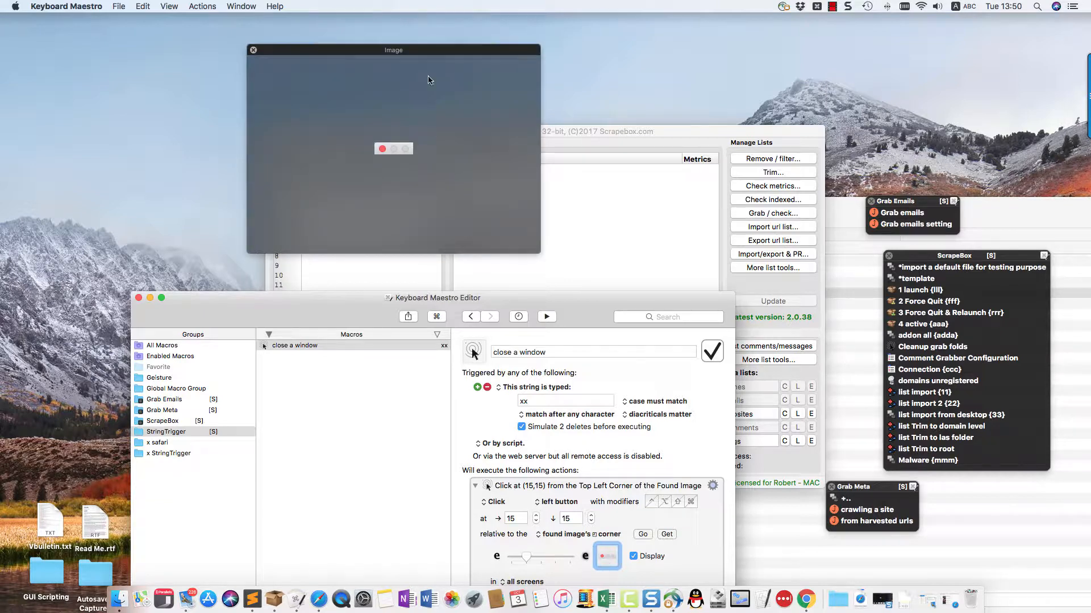
drag(406, 59, 428, 179)
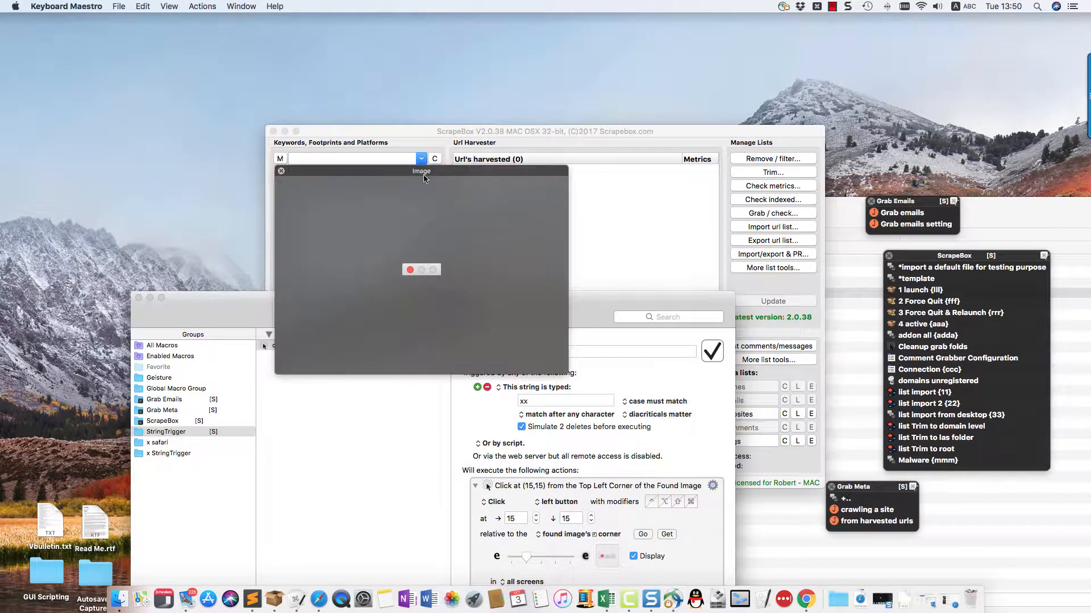
click(281, 170)
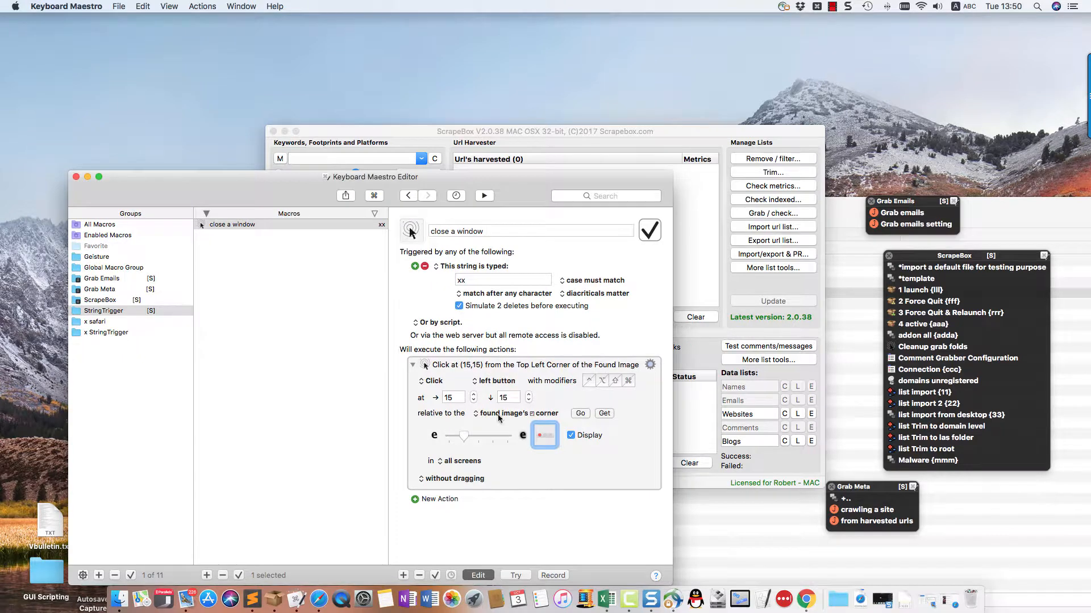
click(543, 435)
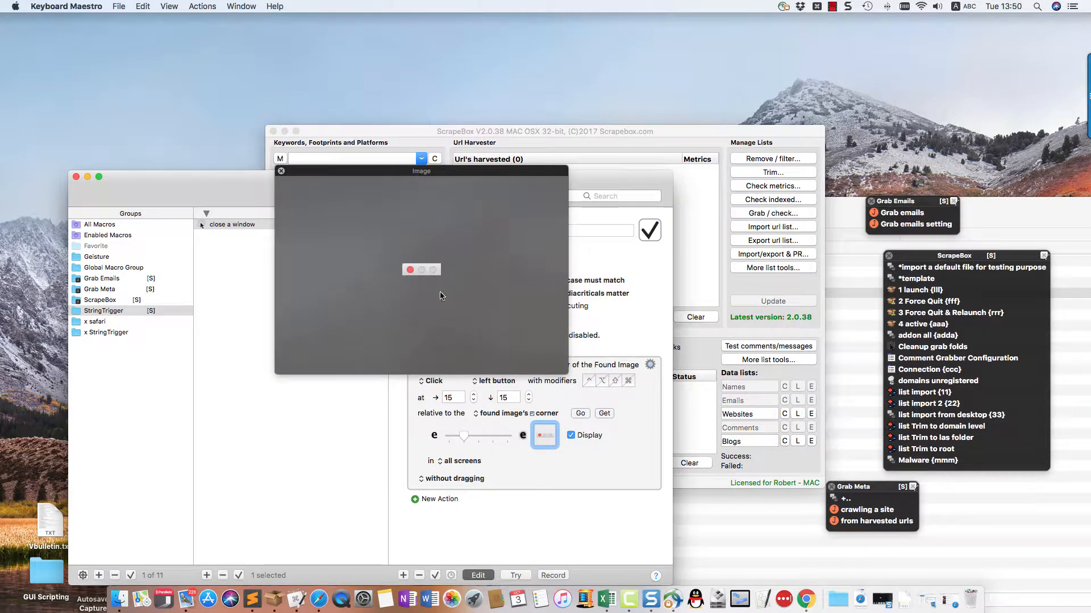
click(281, 171)
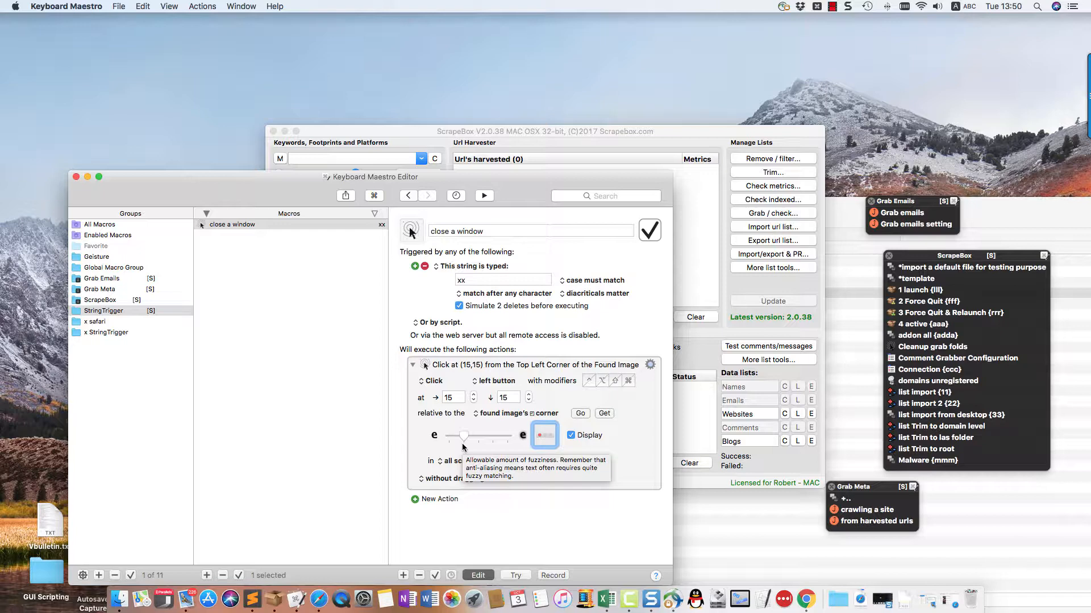
- Switch to ScrapeBox, open the Available addons window above the main window, and close it with the close a window macro
click(408, 129)
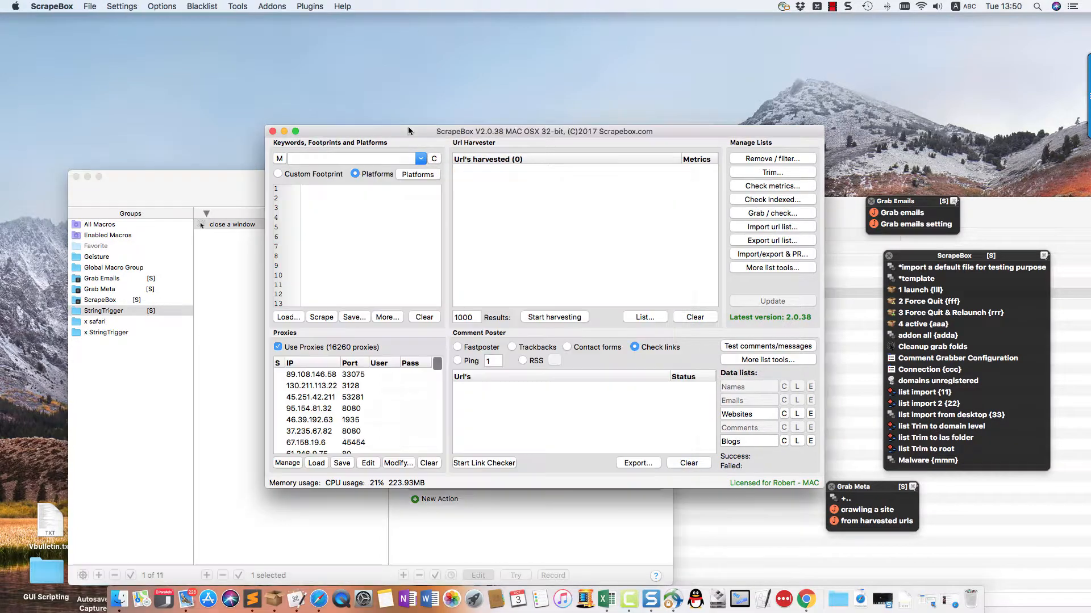
click(257, 8)
click(284, 21)
drag(403, 153, 404, 94)
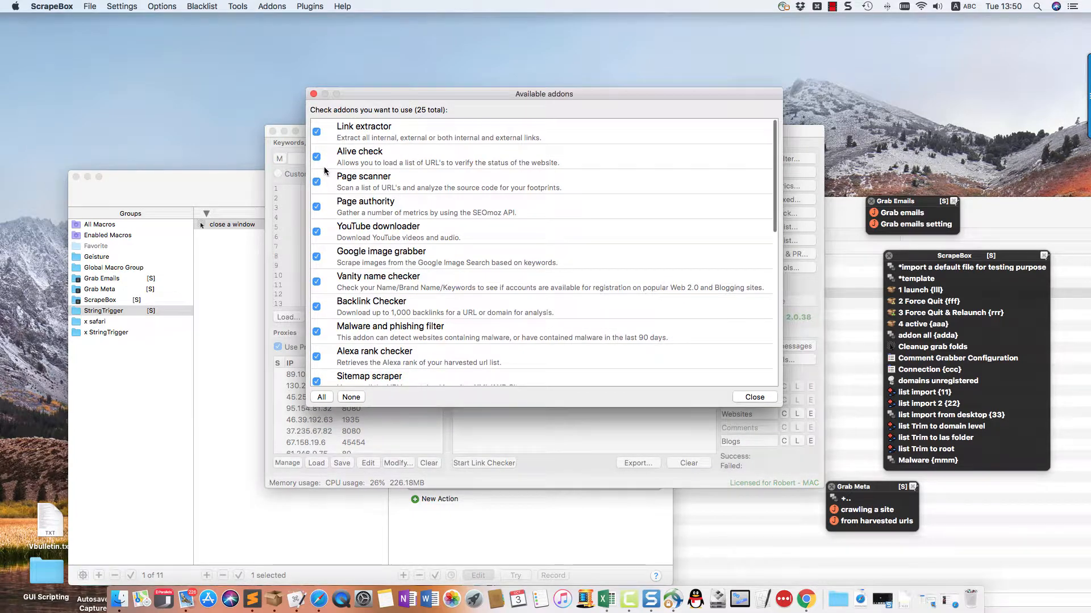
scroll(427, 162, down, 1)
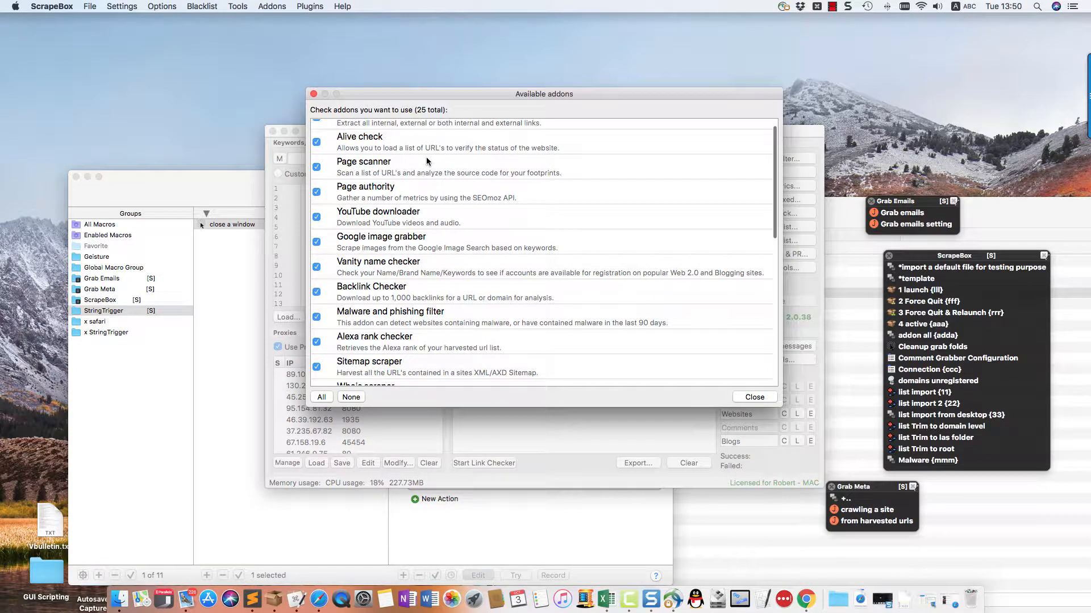
key(super+w)
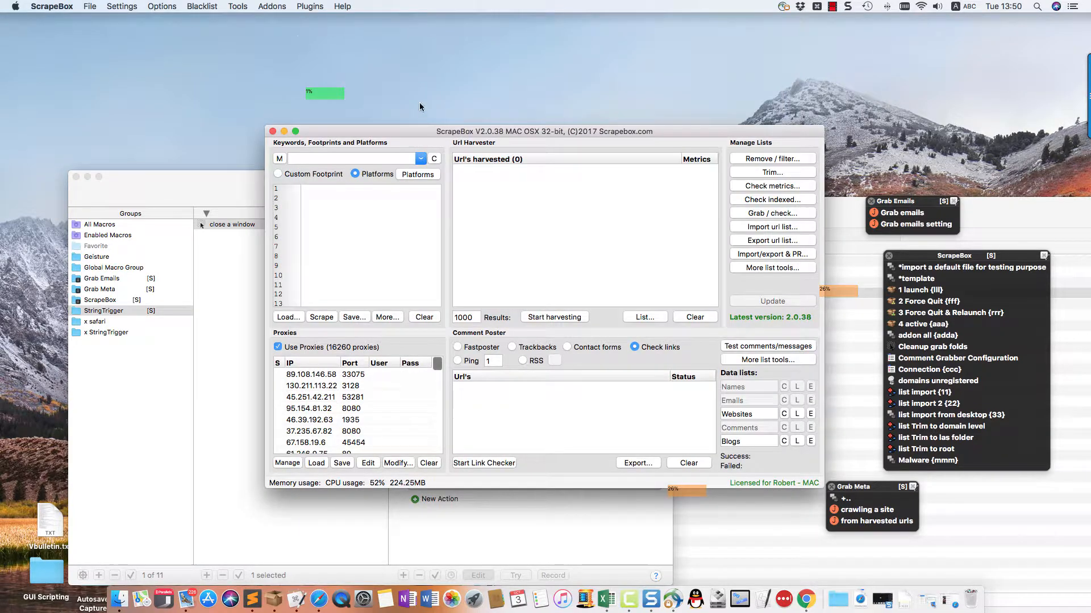
- Reopen the Available addons window, move it higher to compare its title bar with the main window's, and close it
click(272, 6)
click(274, 17)
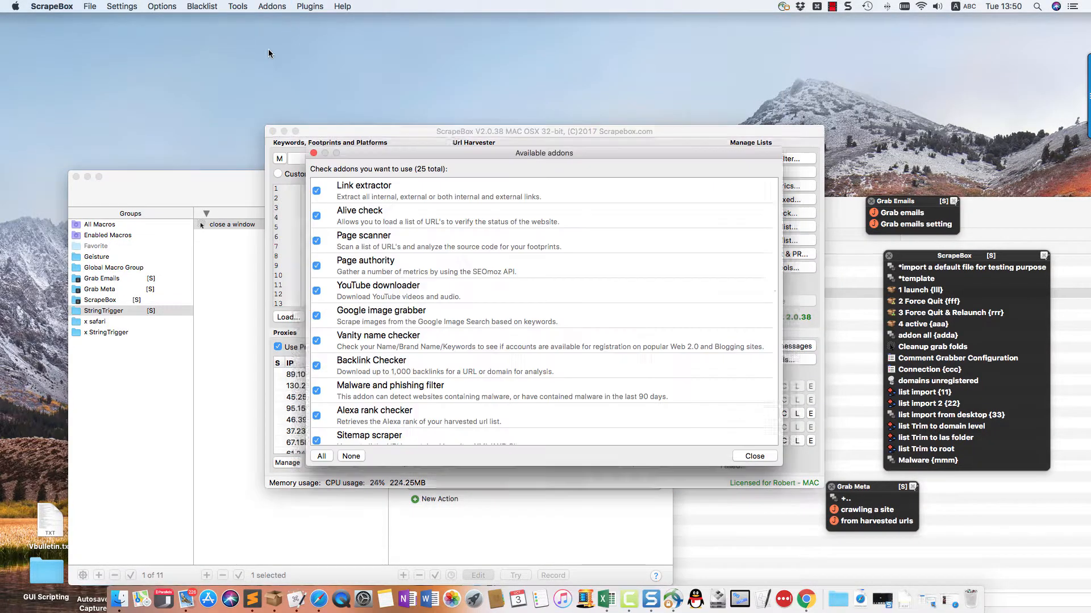
drag(358, 155, 374, 90)
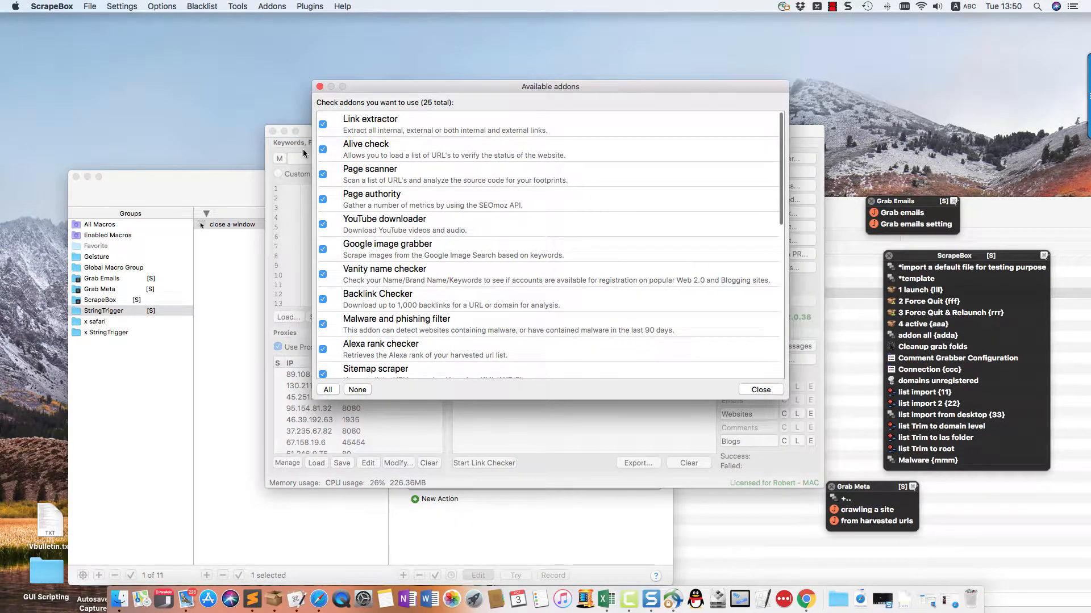
click(757, 390)
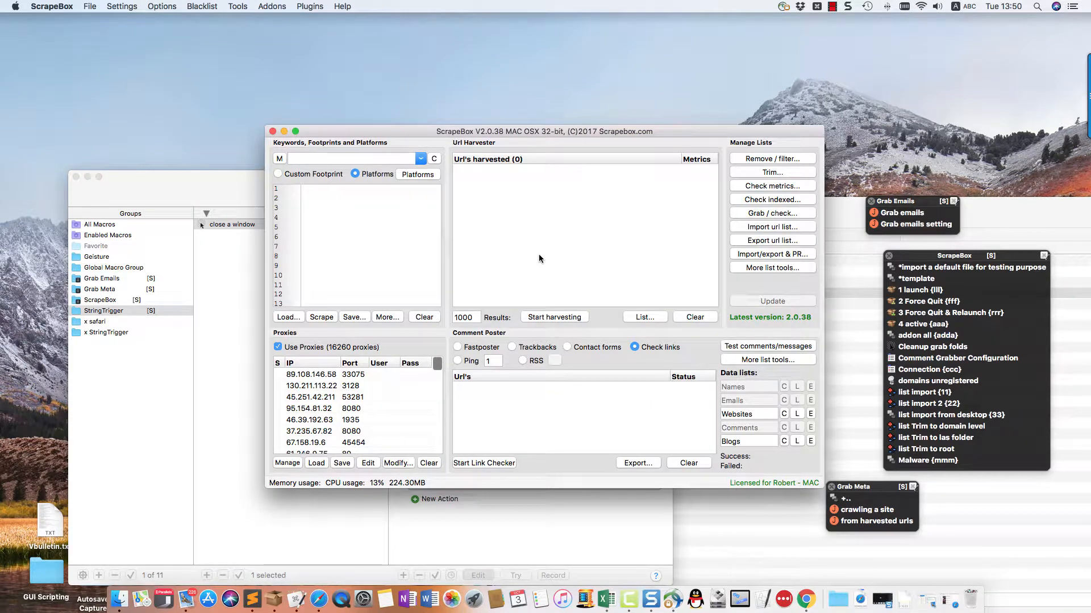
- Shift the main ScrapeBox window slightly, show the Available addons window clear of its title bar, and close the addons window
drag(375, 132, 389, 129)
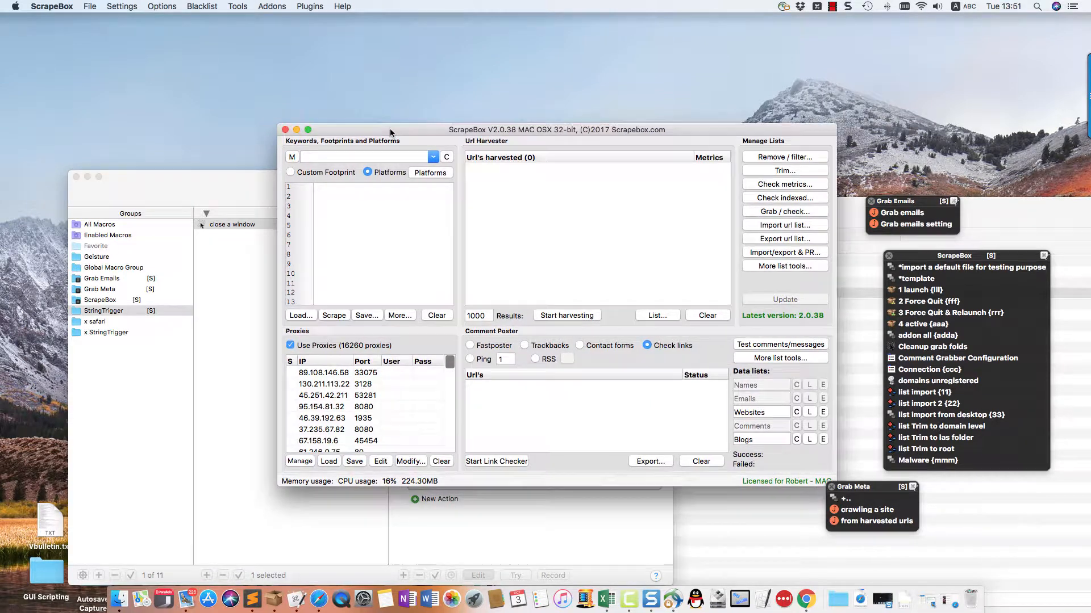
click(271, 6)
click(278, 17)
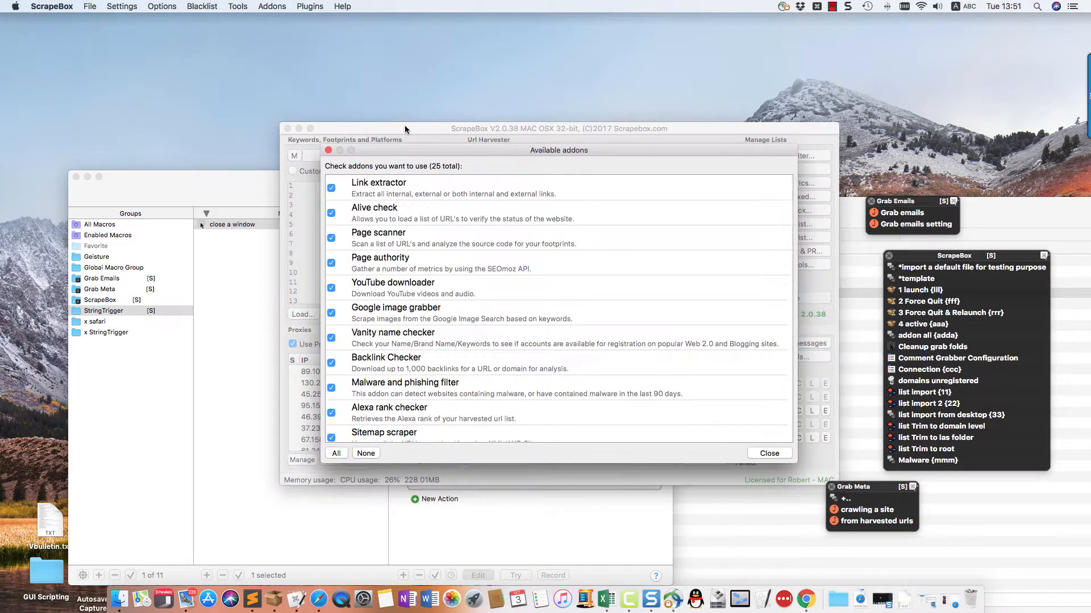
drag(403, 147, 241, 99)
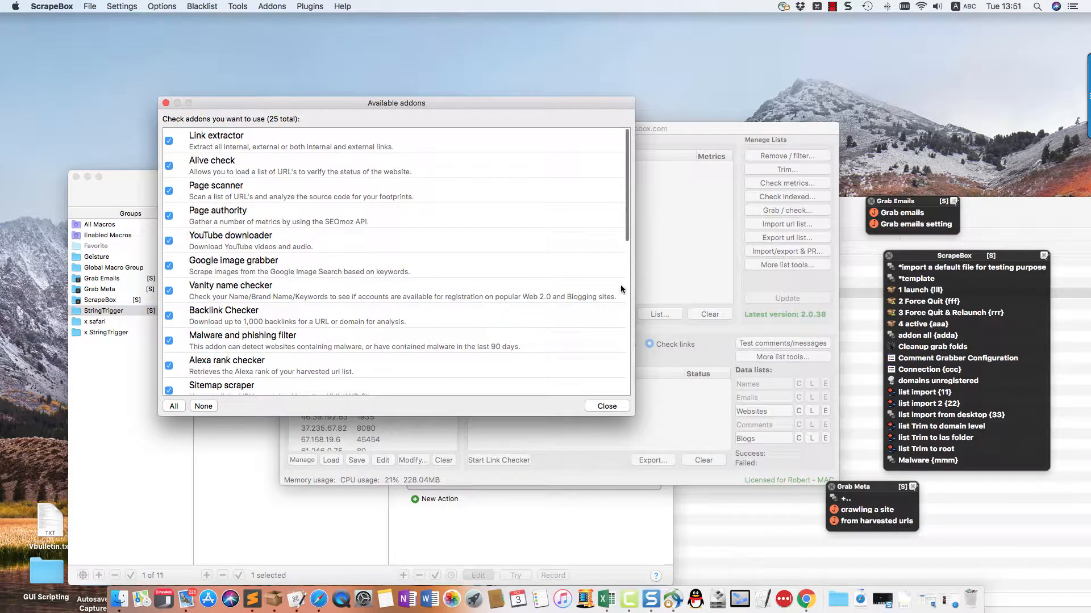
click(616, 406)
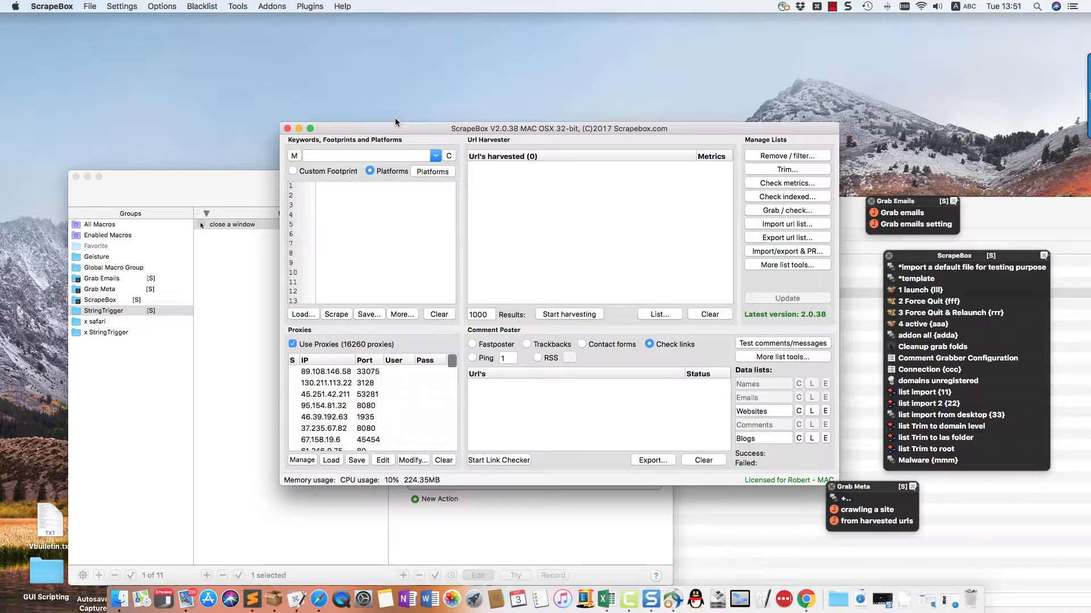
- Open the Alive check addon and alternate focus between its window and the main ScrapeBox window to compare their window controls
click(272, 6)
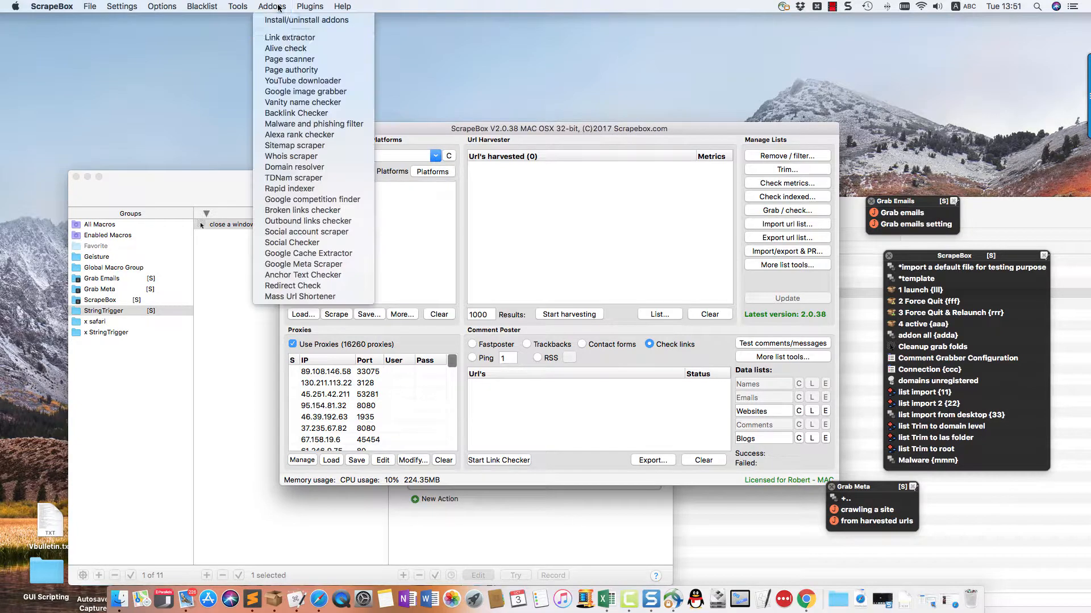
click(287, 50)
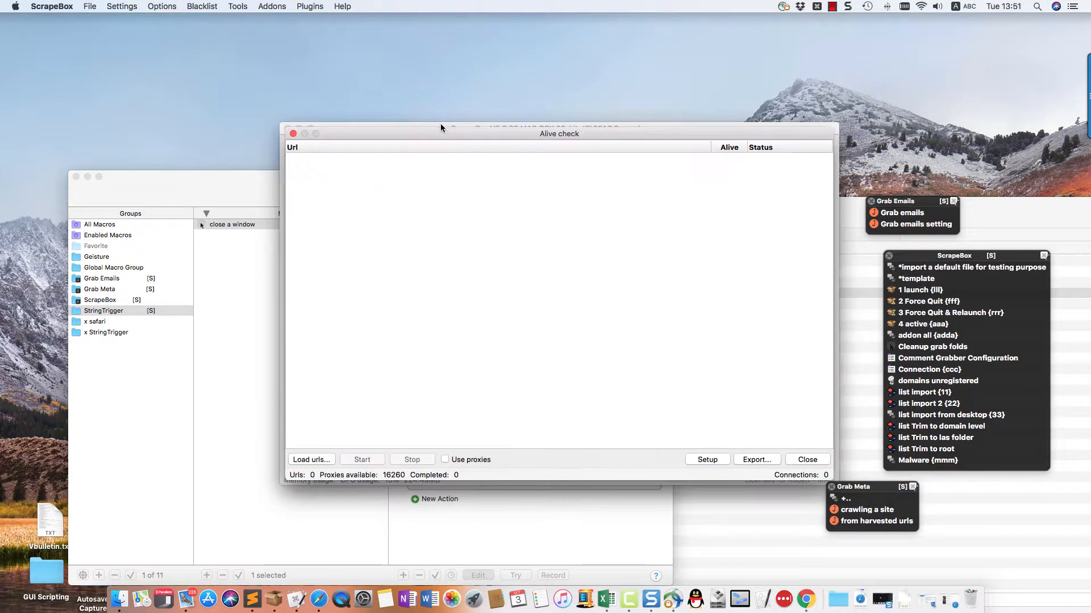
click(384, 125)
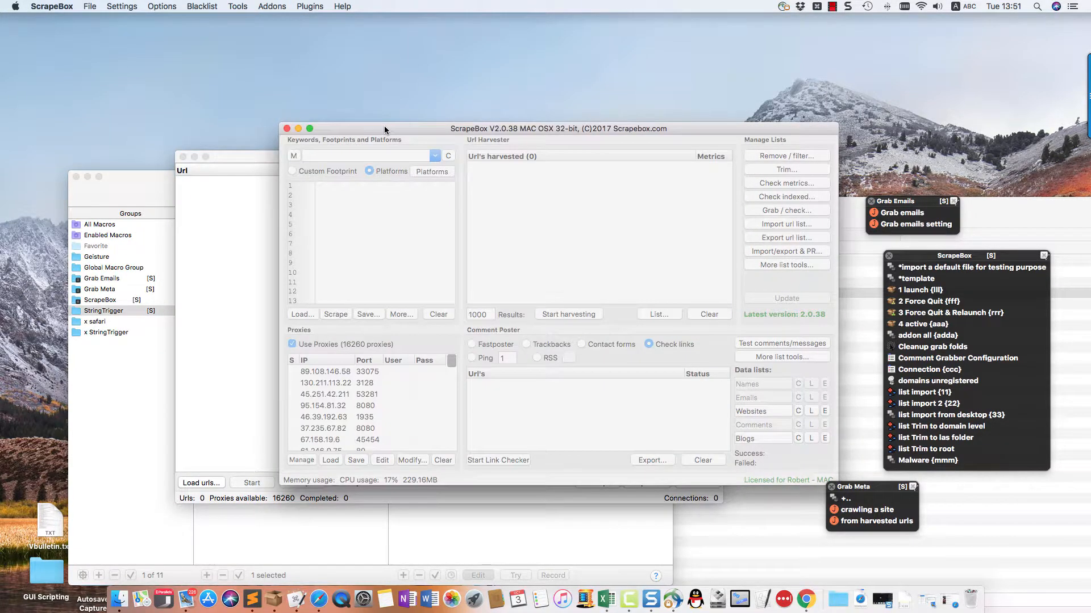
drag(244, 160, 302, 141)
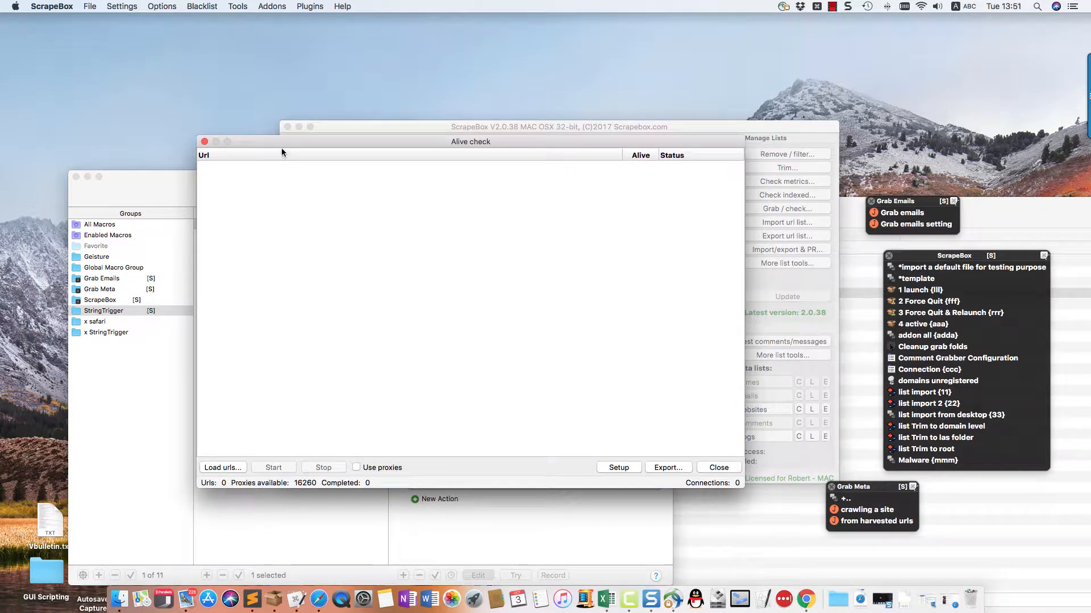
click(316, 127)
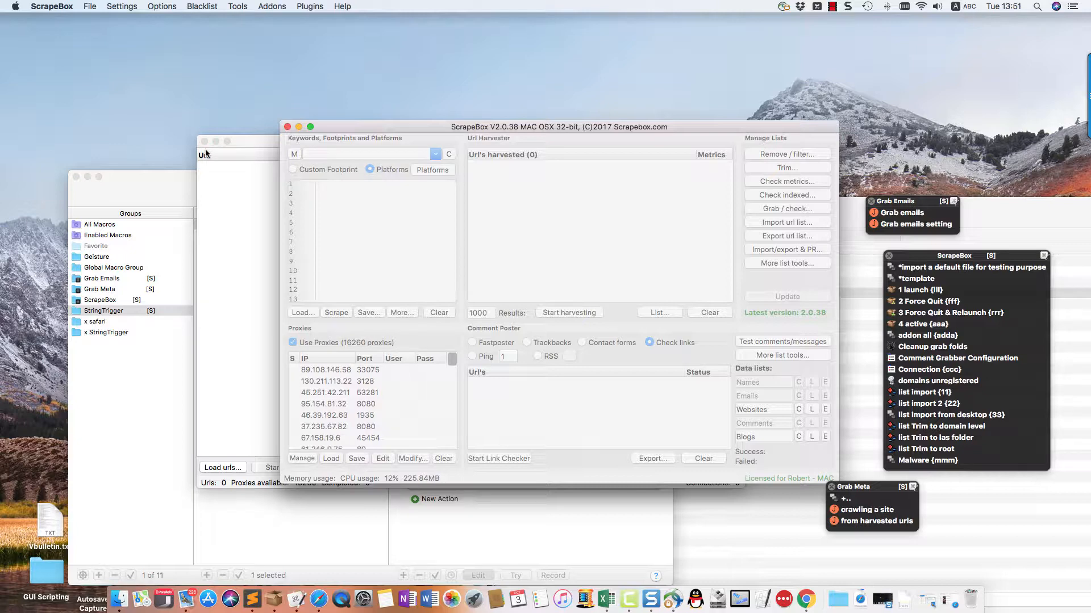
click(245, 205)
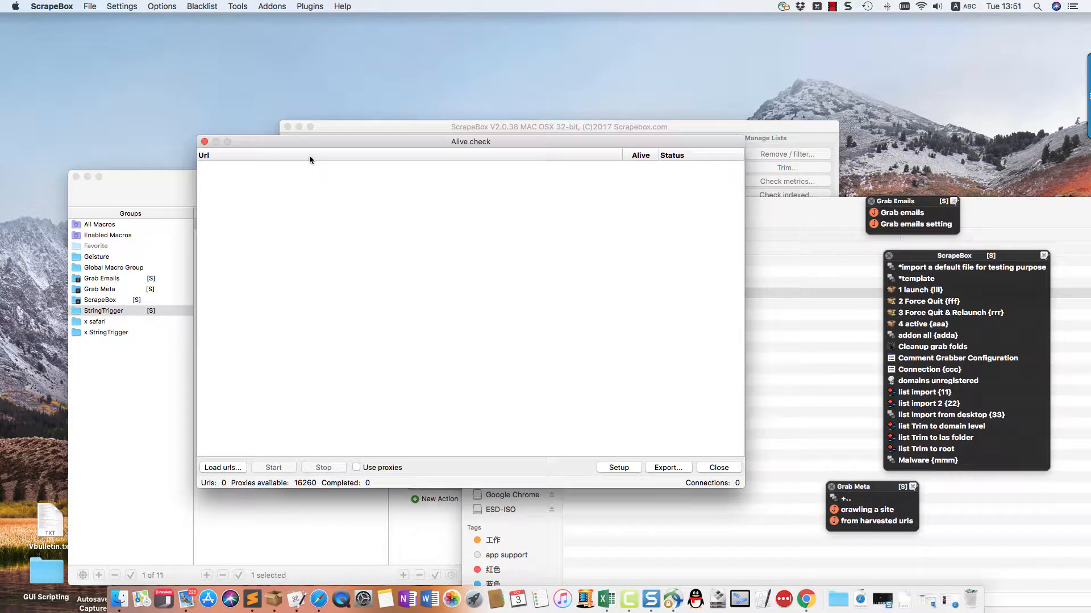
click(356, 131)
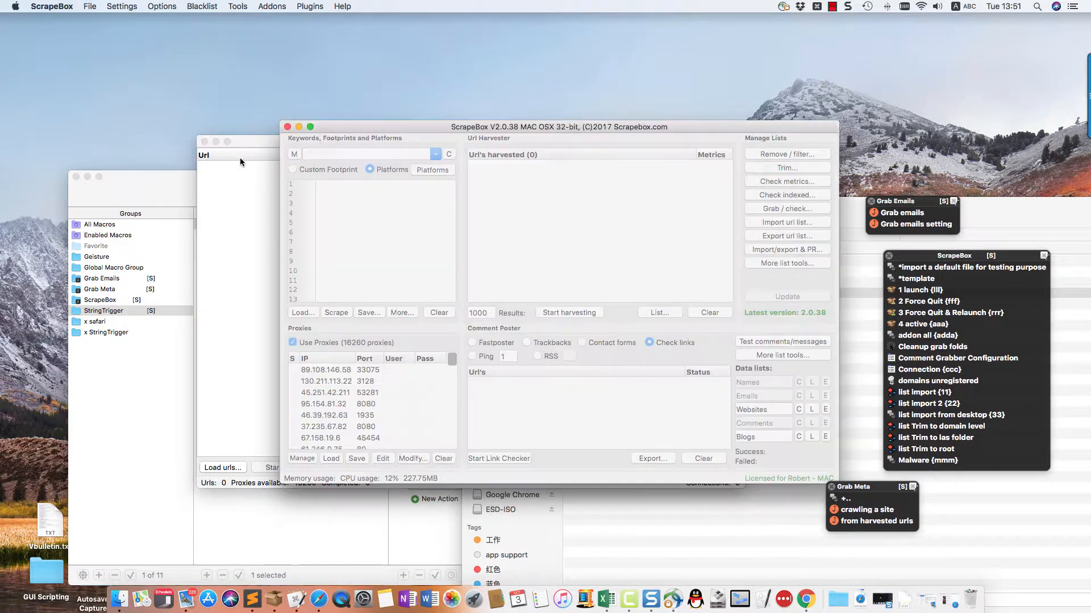
- Switch back to the Keyboard Maestro Editor and open the enlarged preview of the click action's found image
click(177, 194)
click(543, 437)
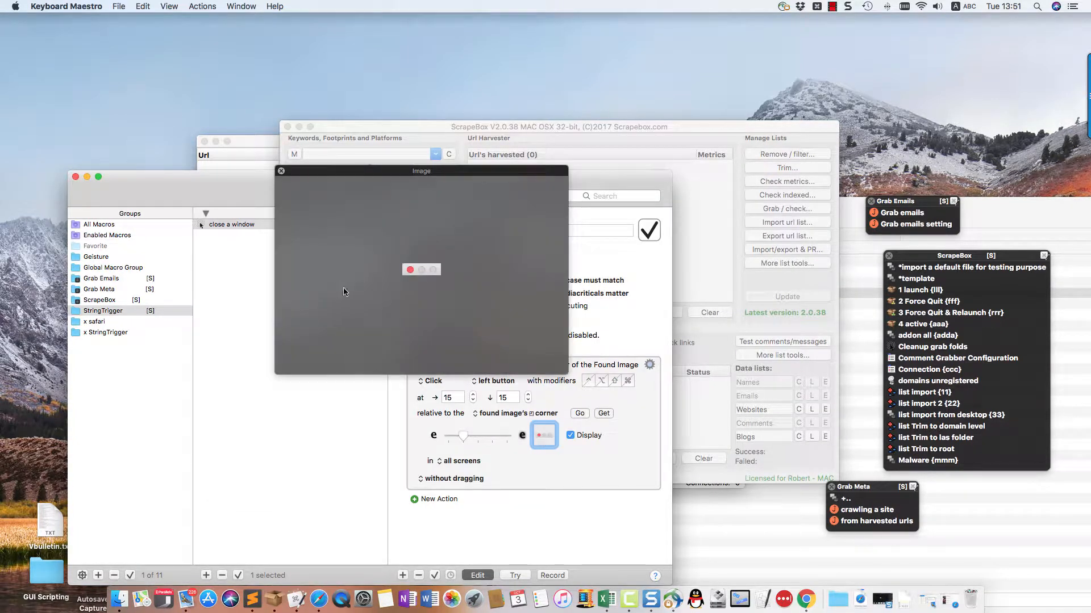
- Close the image preview and look through the macros in the ScrapeBox, StringTrigger, x StringTrigger, Grab Meta, Global Macro Group and Geisture groups
click(281, 171)
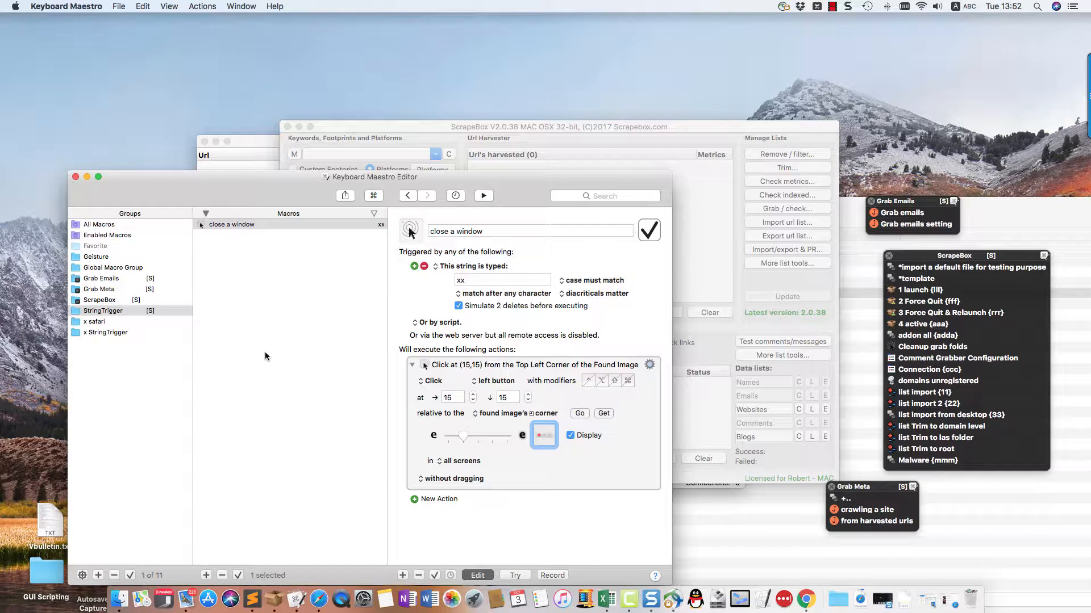
click(139, 301)
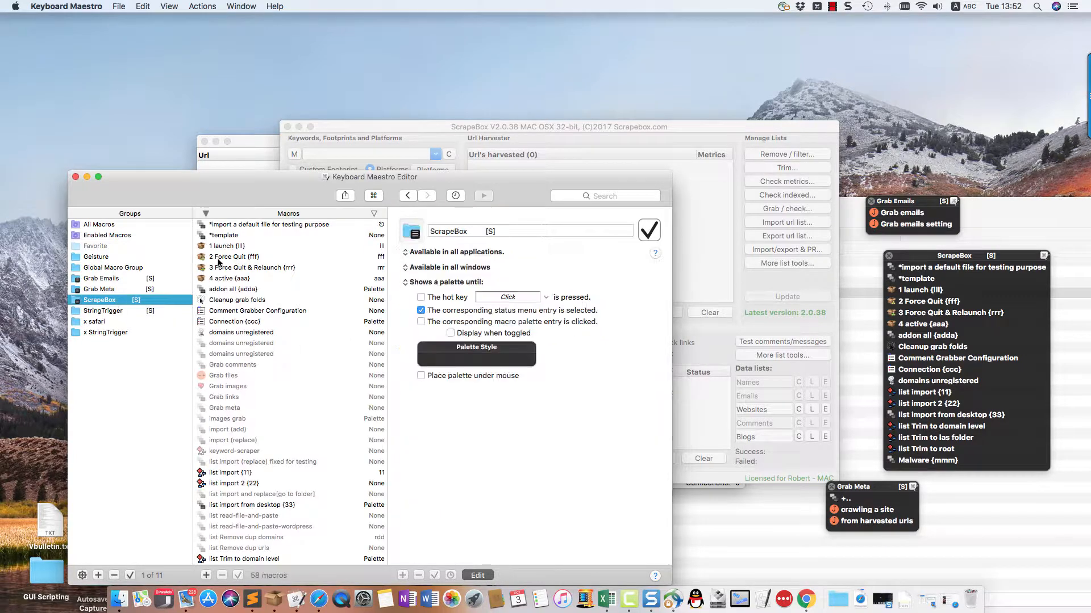
click(113, 312)
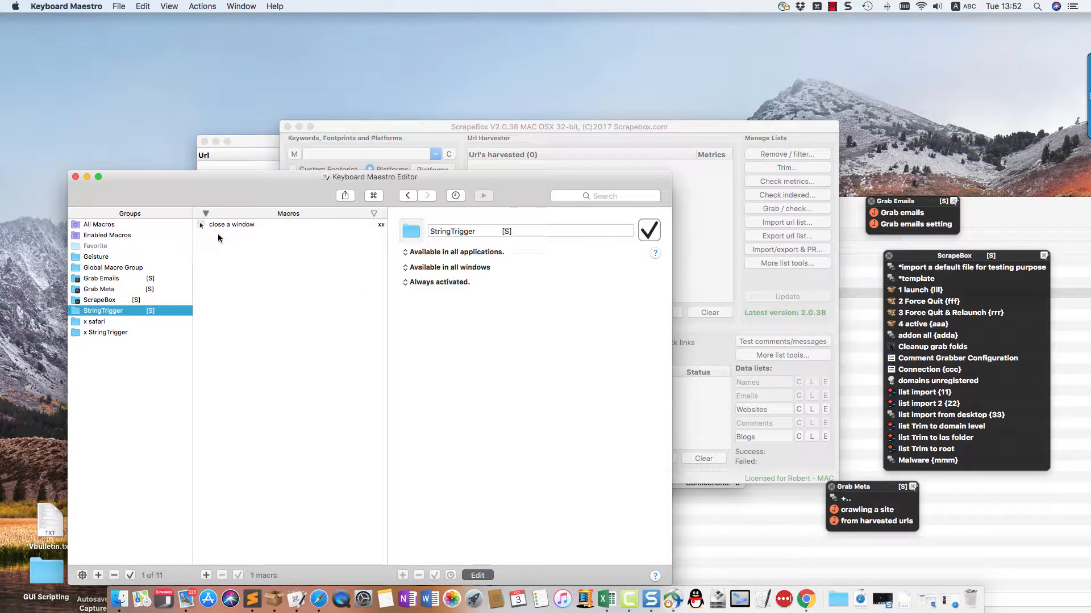
click(96, 322)
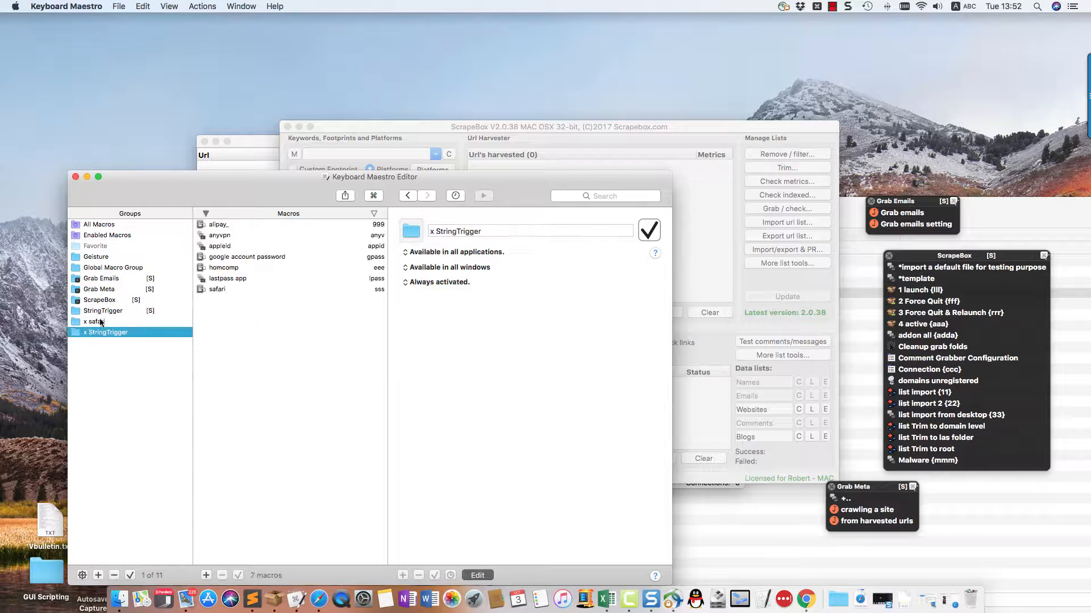
click(101, 301)
click(106, 293)
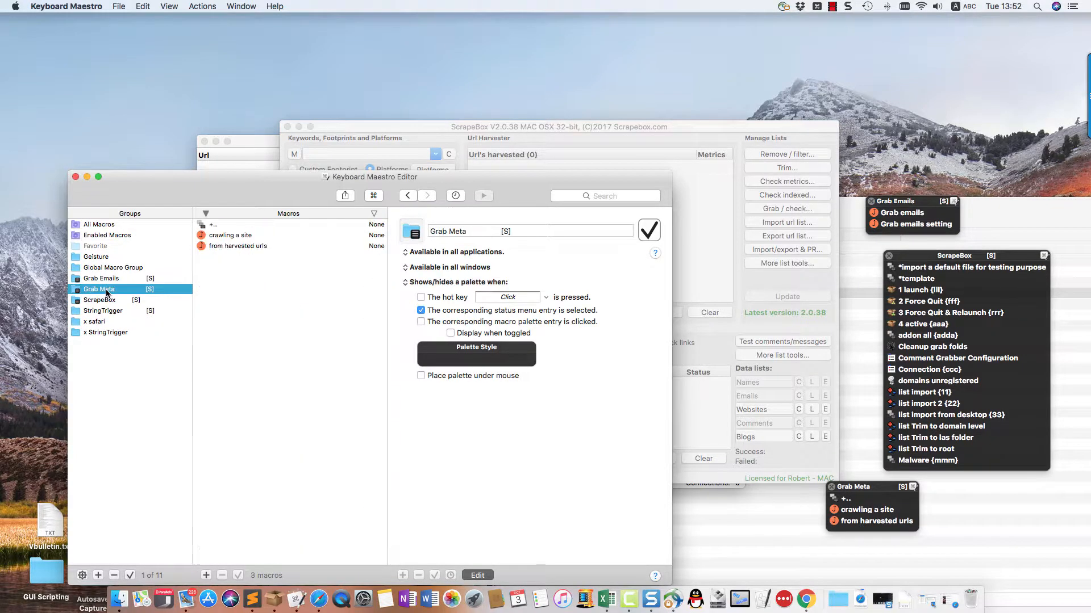
click(113, 267)
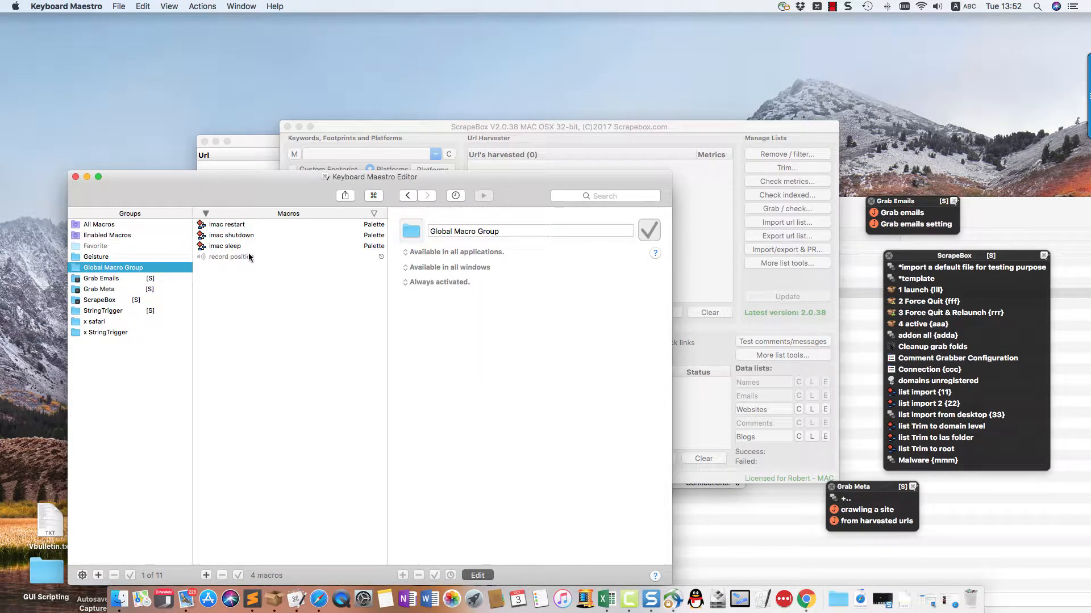
click(113, 258)
- Search all macros for "vpn" and open the anyvpn macro at its Execute Actions Until Conditions Met action
click(610, 195)
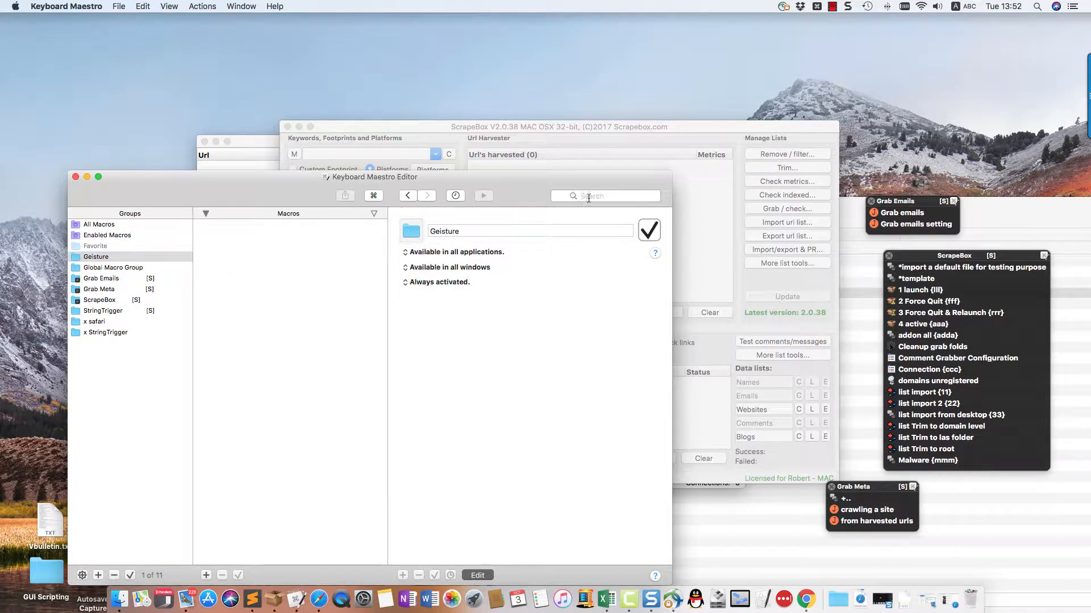
text(vpn)
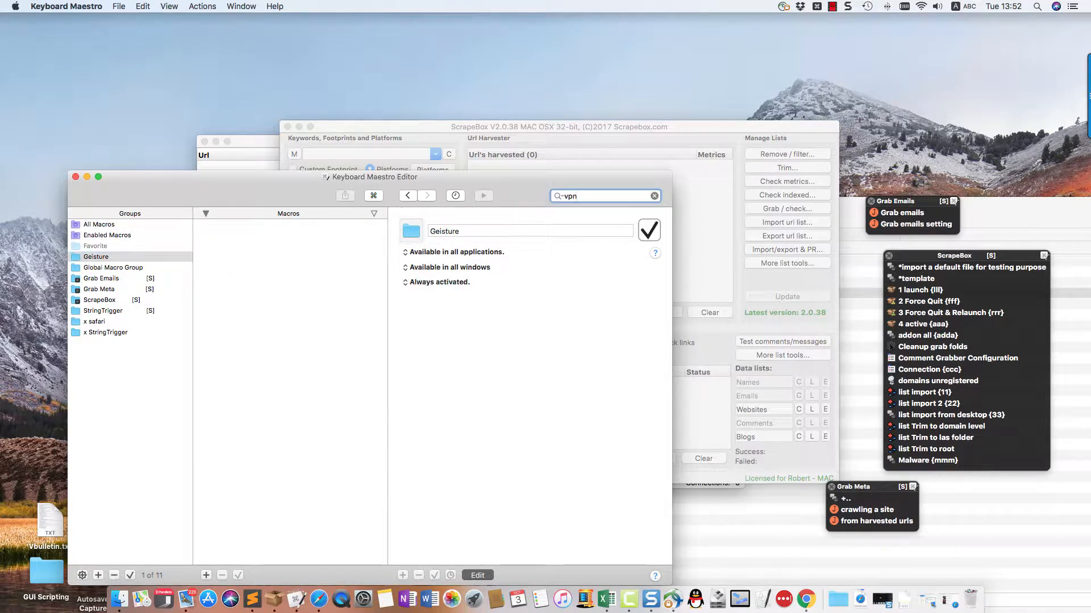
key(super+a)
click(96, 225)
click(214, 225)
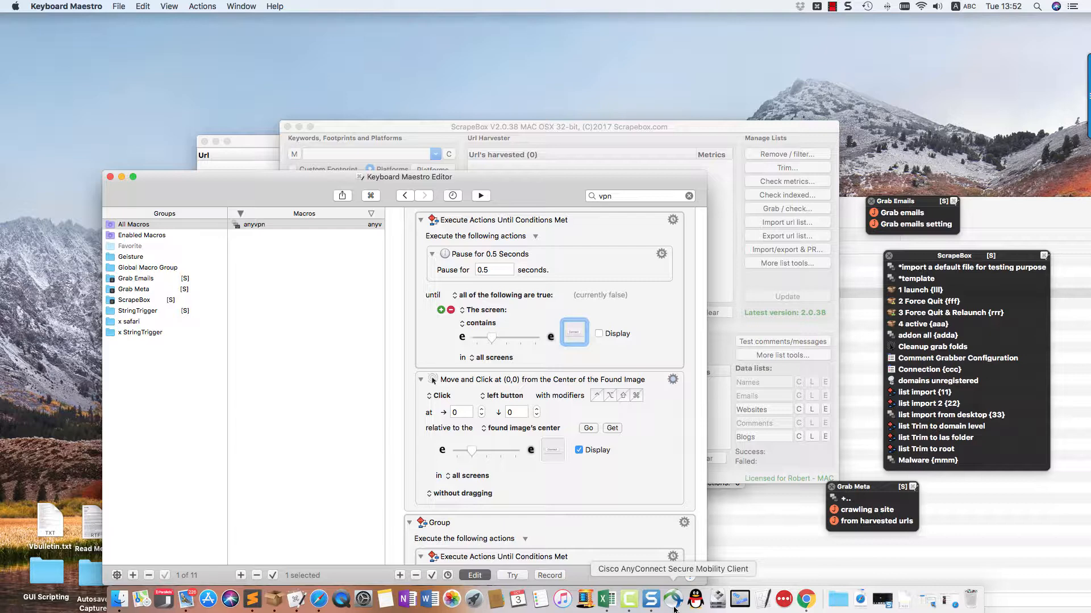
- Open Cisco AnyConnect beside the Keyboard Maestro Editor and enable Display for the image in the until condition's "The screen contains" check
click(674, 602)
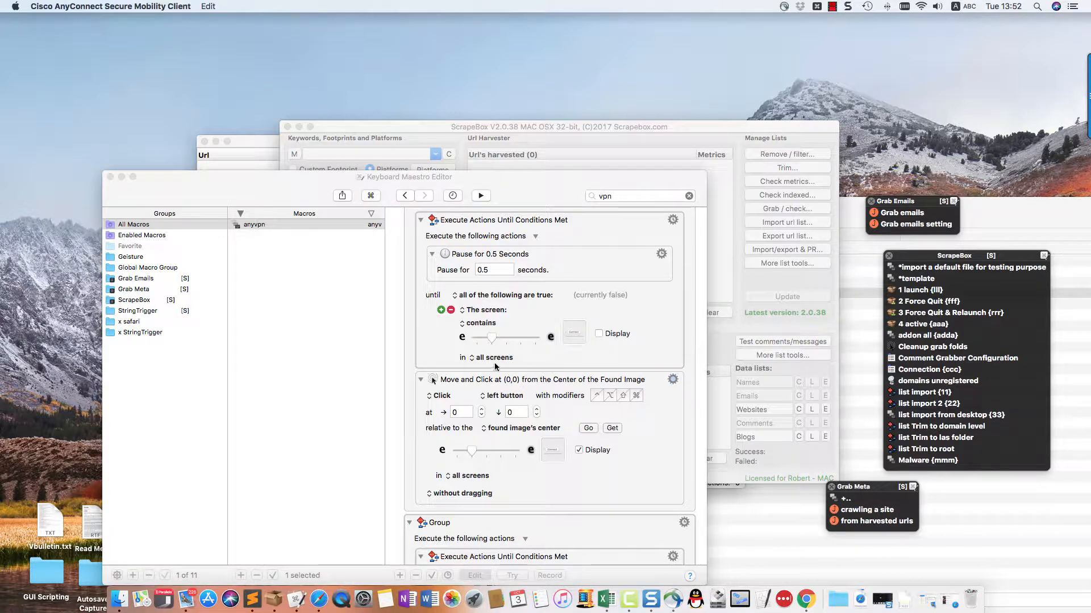
drag(508, 186, 550, 188)
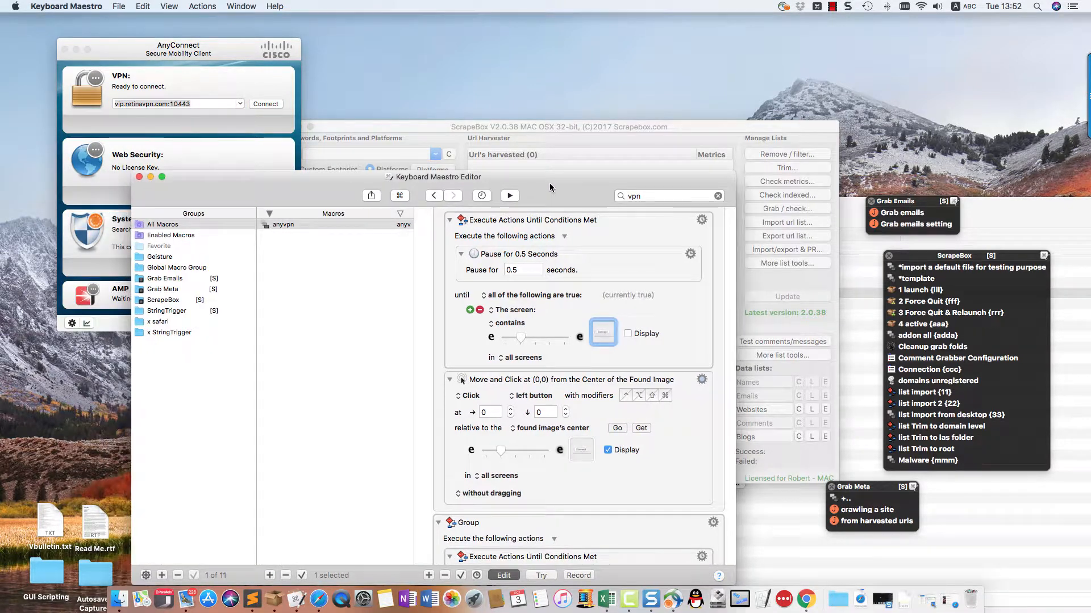
click(628, 334)
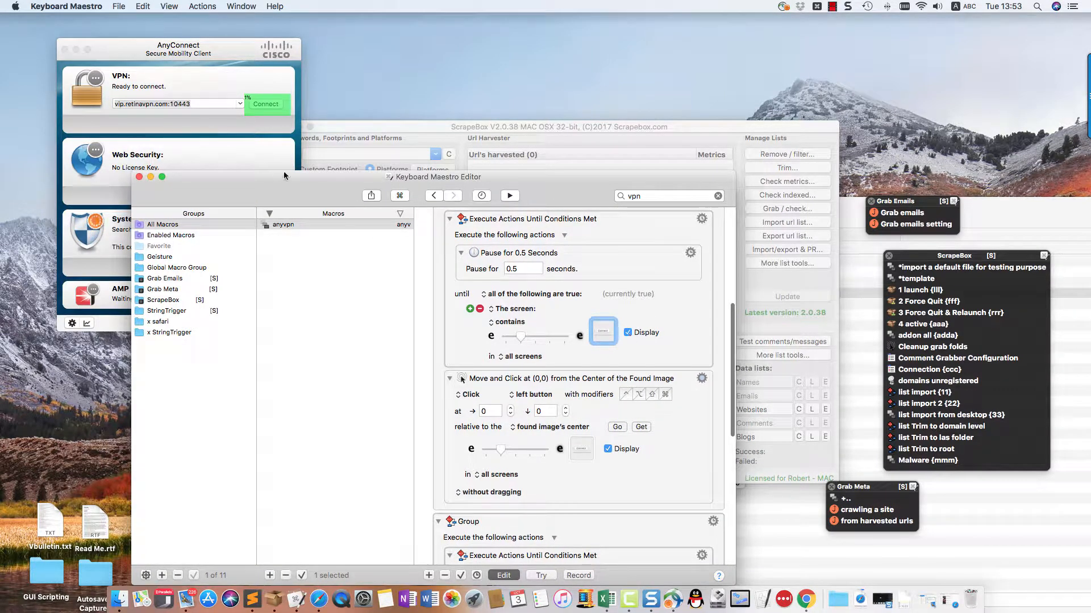
scroll(522, 341, down, 1)
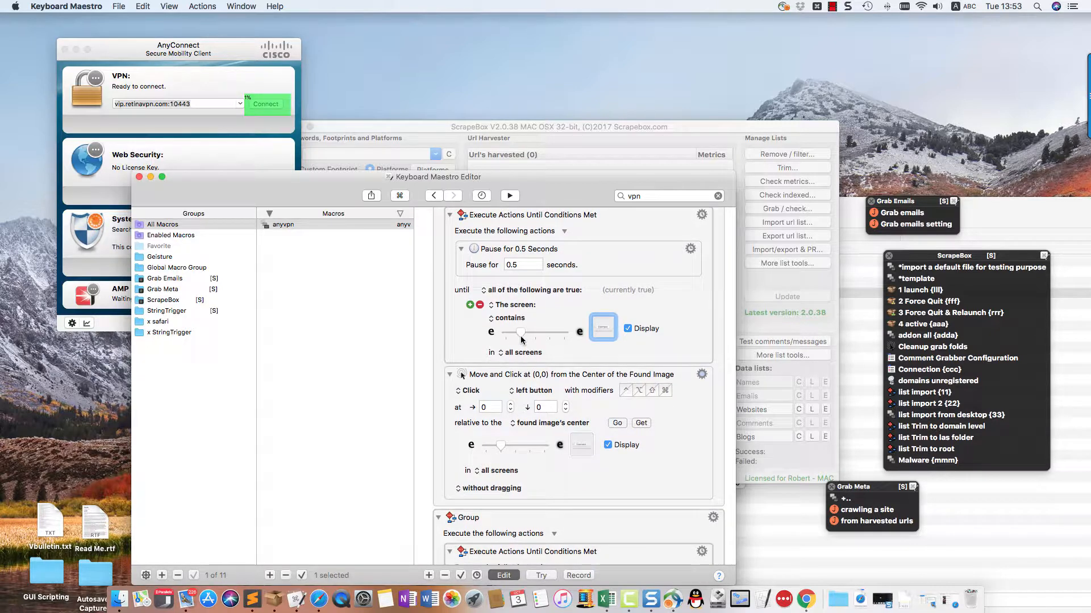
- Raise the screen condition's image match tolerance to near maximum and move the editor down to compare the highlighted matches
drag(520, 336, 573, 338)
scroll(553, 352, down, 1)
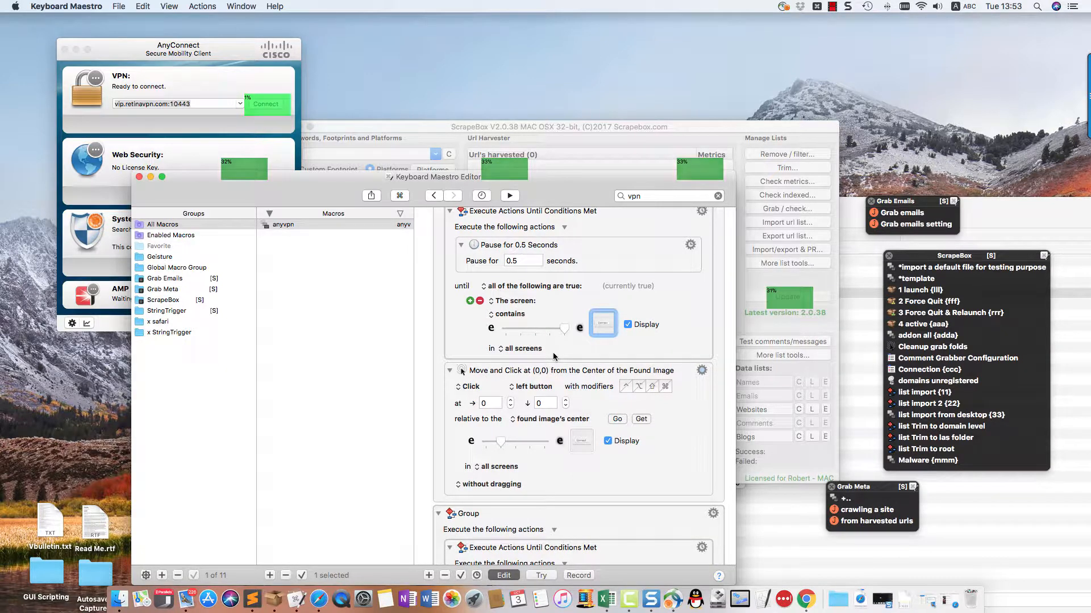
scroll(553, 352, down, 1)
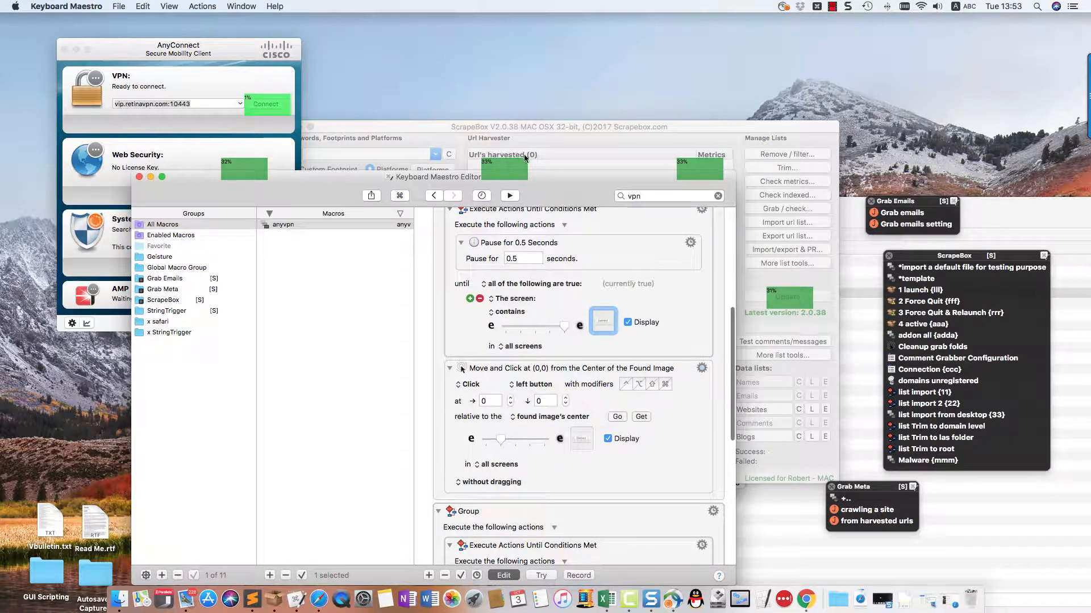
drag(549, 197, 545, 222)
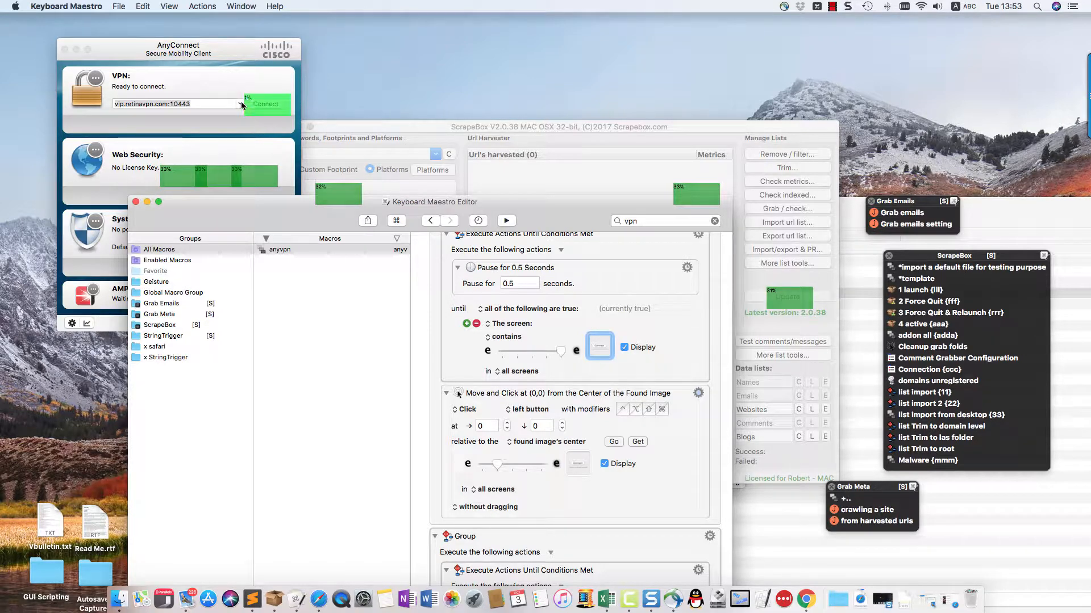
- Close the AnyConnect window and move the Keyboard Maestro Editor lower to check the highlights over ScrapeBox
click(76, 51)
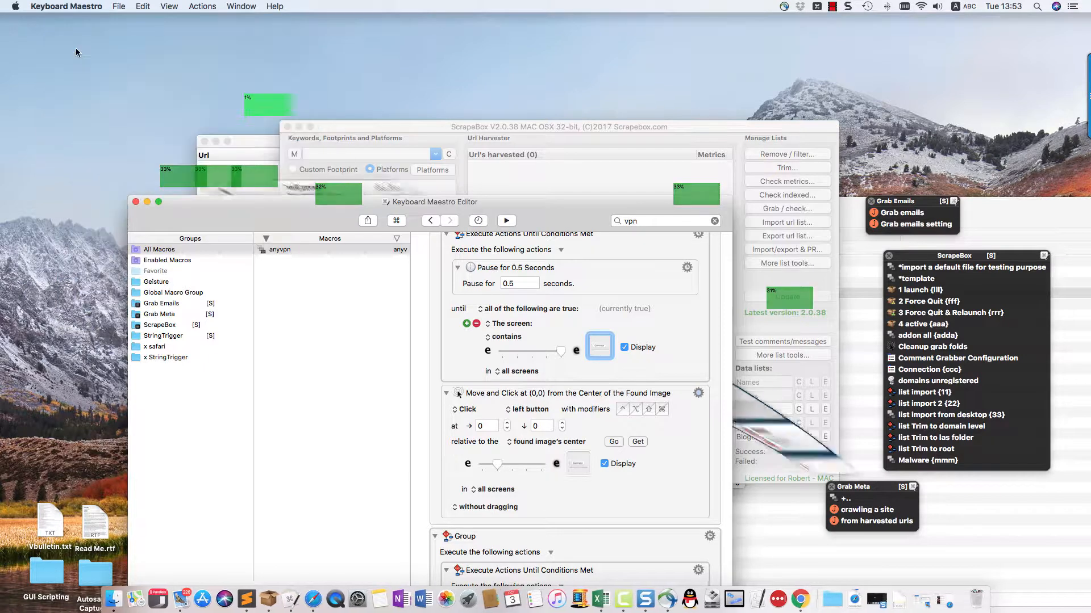
drag(318, 217, 312, 253)
scroll(543, 263, up, 1)
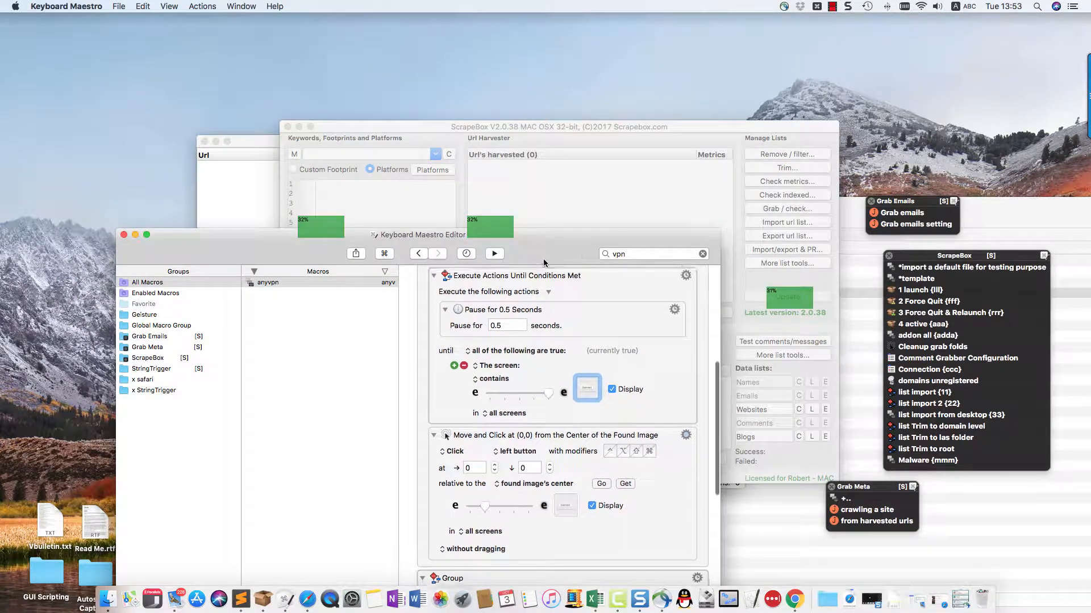
mouse_move(543, 263)
mouse_down()
mouse_move(525, 383)
mouse_move(542, 248)
mouse_up()
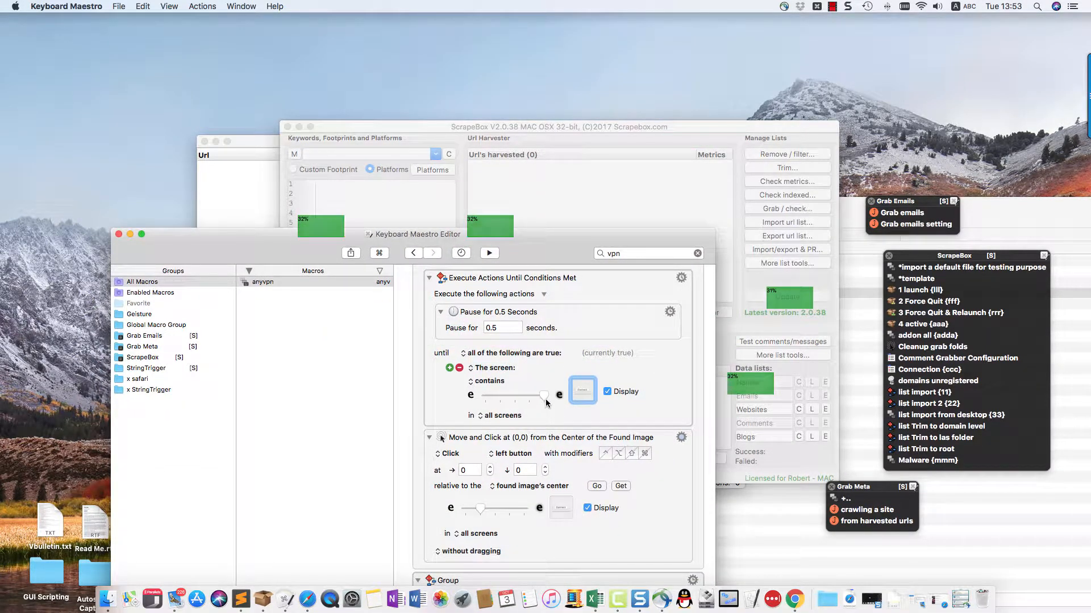
- Preview the screen condition's image enlarged, and lower its match tolerance in stages to about a quarter of the range
click(582, 396)
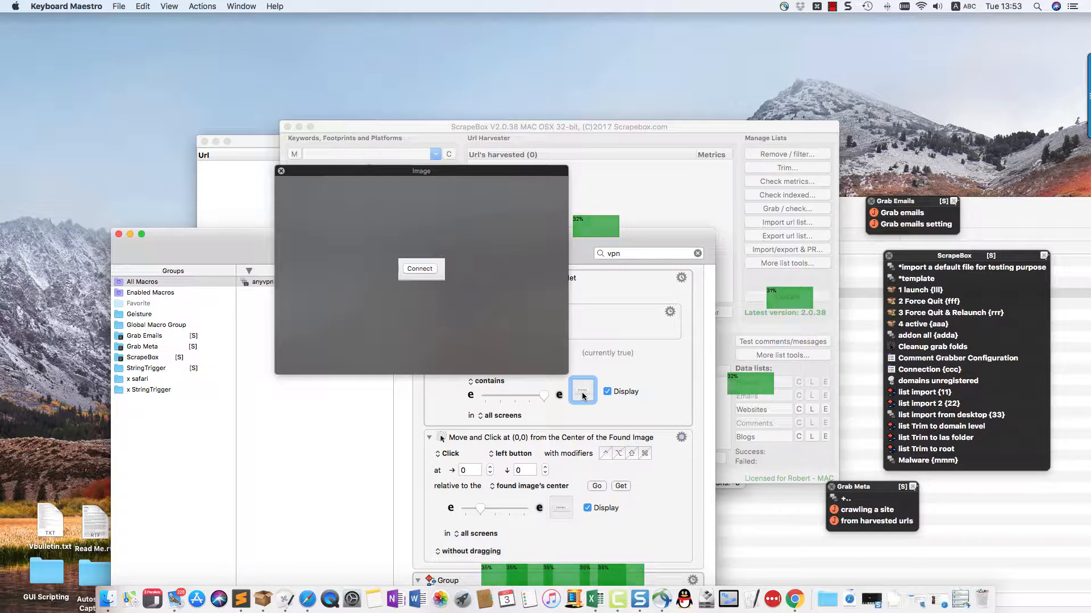
click(582, 396)
scroll(582, 396, up, 1)
drag(546, 403, 514, 401)
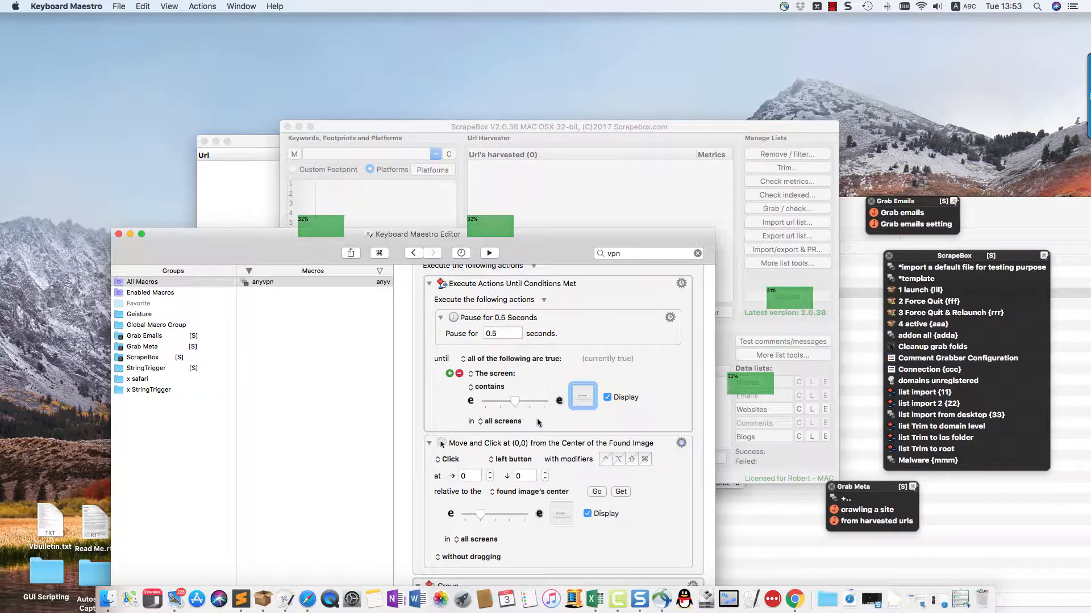
scroll(529, 410, up, 1)
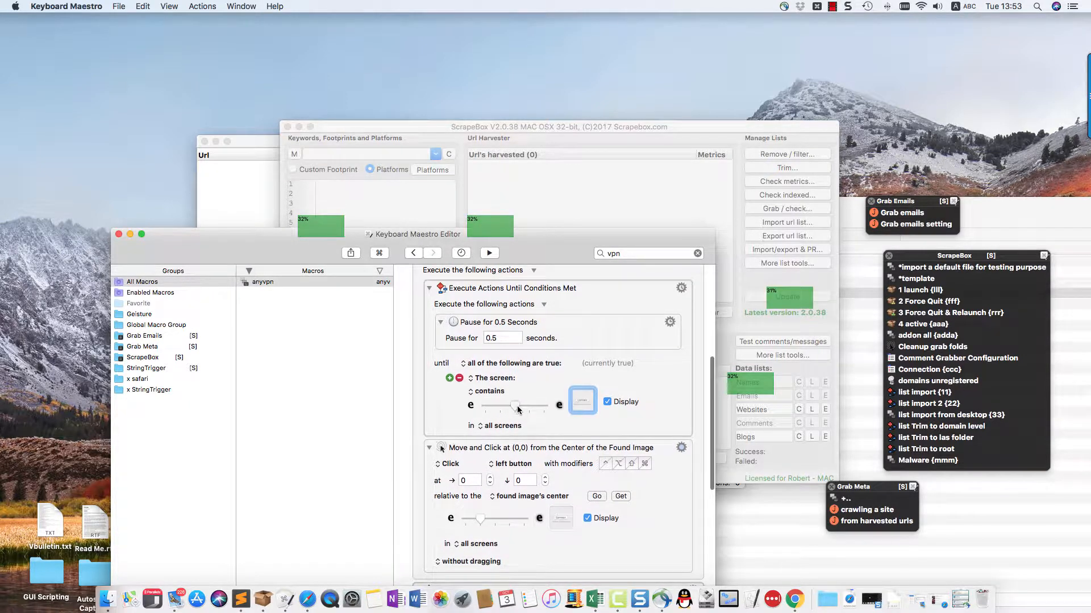
drag(516, 406, 502, 408)
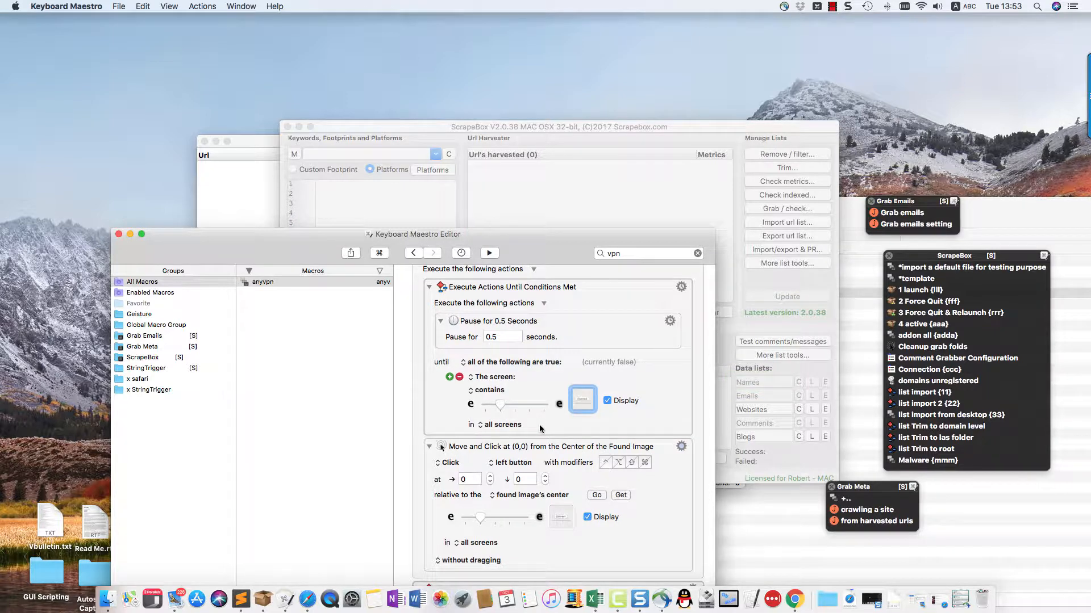
- Reopen Cisco AnyConnect to test the image match against its Connect button
click(666, 602)
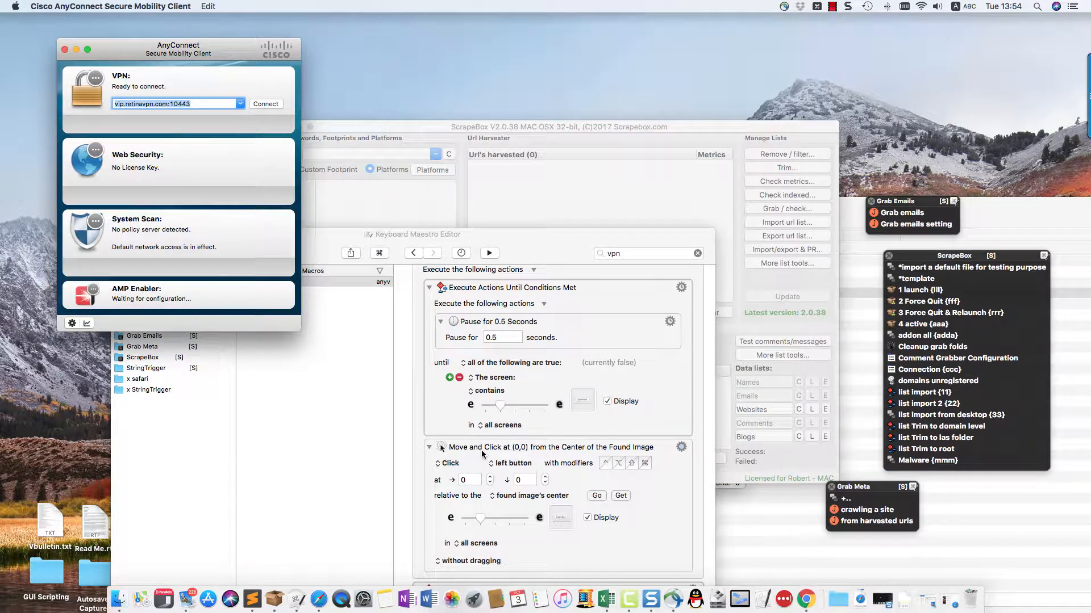